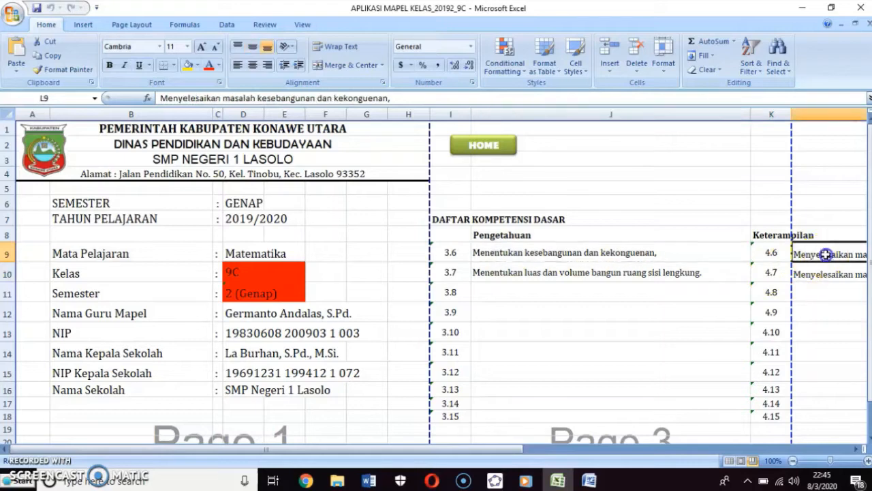
# Review the competency list and the semester, school year and subject entries on the general data sheet
pyautogui.click(575, 272)
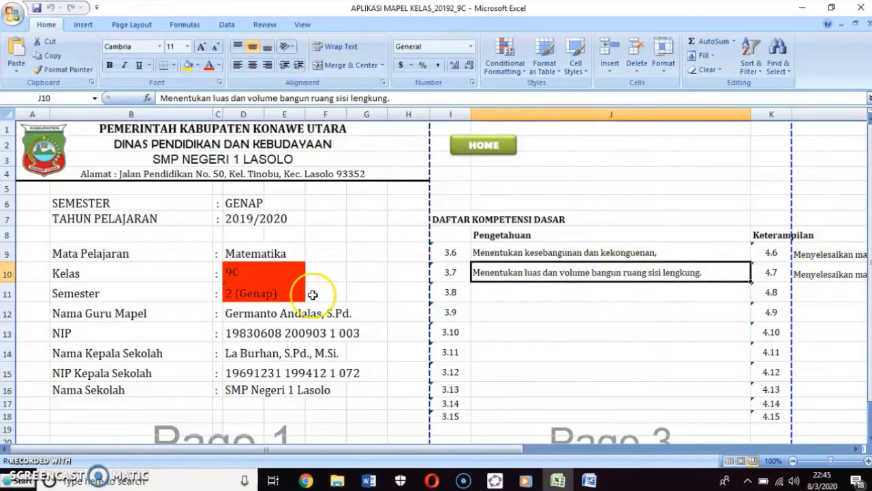
pyautogui.click(241, 255)
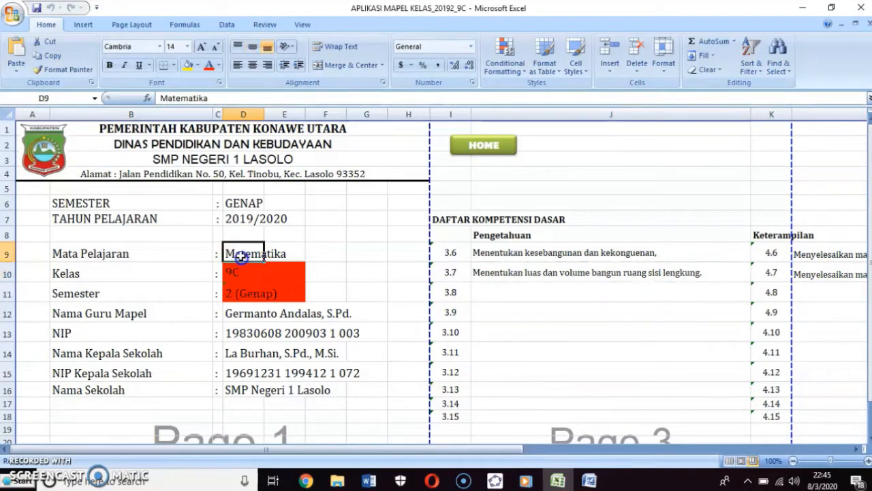
pyautogui.click(247, 205)
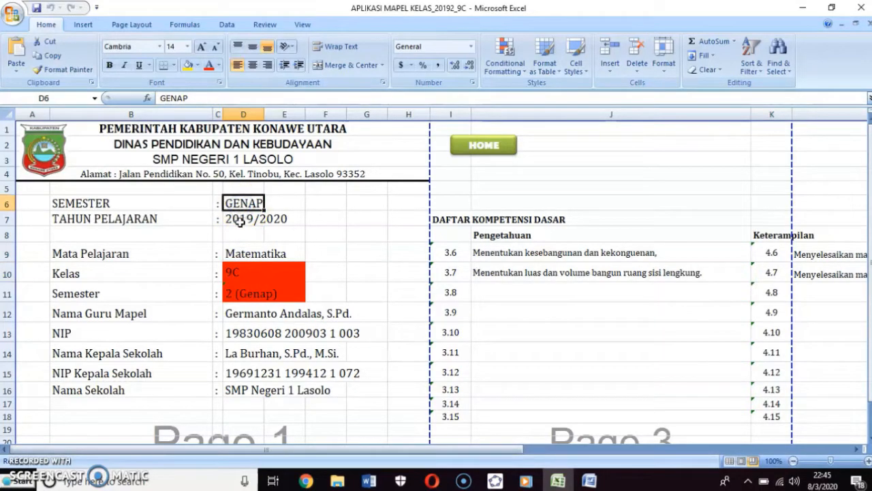
pyautogui.click(240, 223)
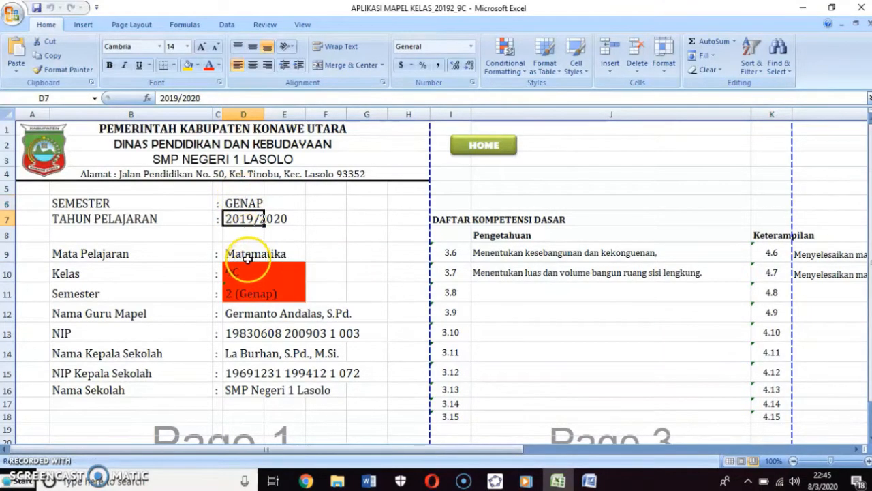
pyautogui.click(248, 256)
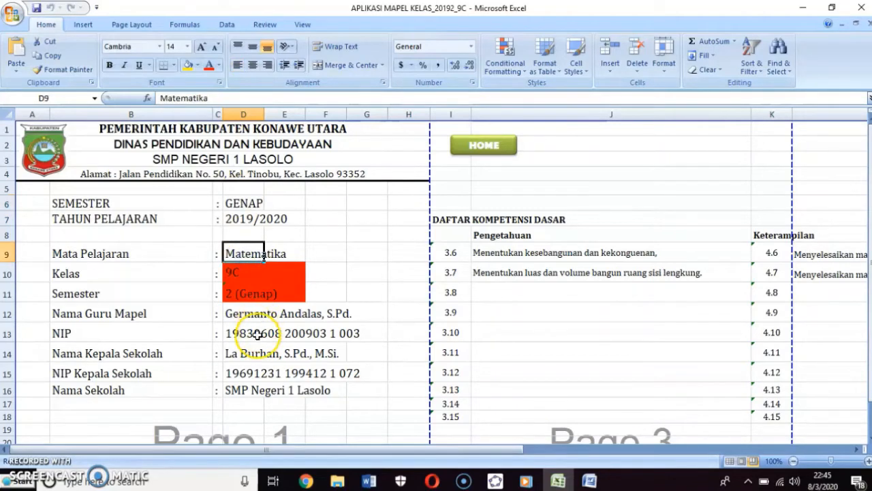
pyautogui.scroll(-1, 262, 390)
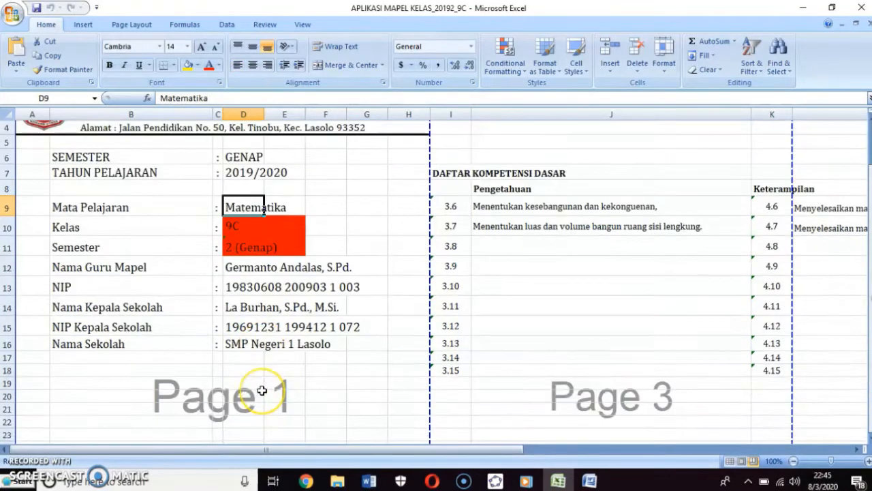
pyautogui.scroll(1, 262, 390)
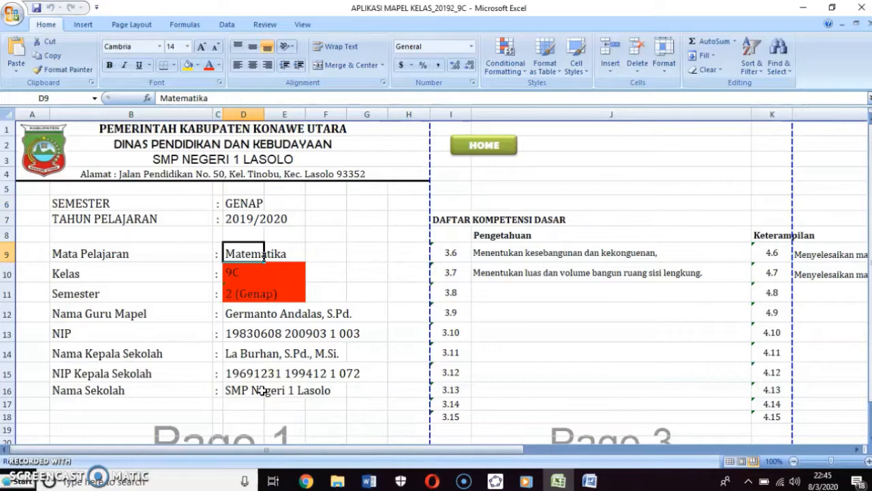
# Go to the Dapodik sheet through the home page and examine the student list starting at row 7
pyautogui.click(483, 156)
pyautogui.click(164, 280)
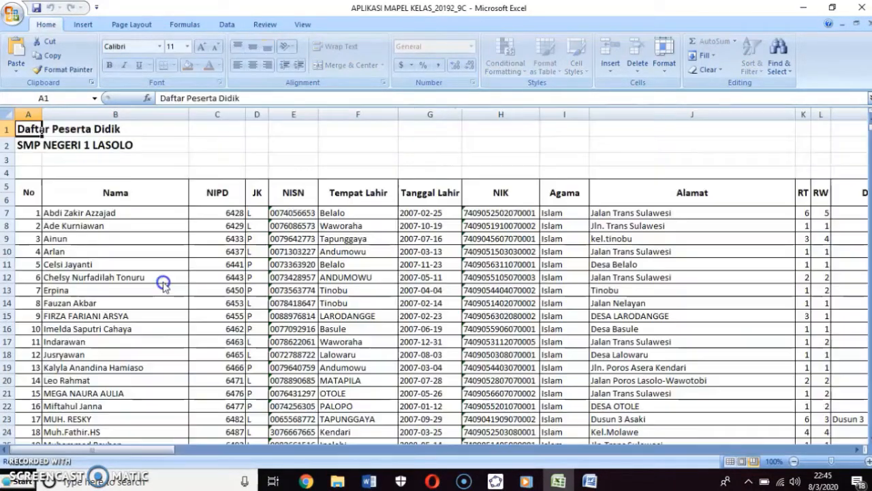
pyautogui.click(364, 217)
pyautogui.click(75, 214)
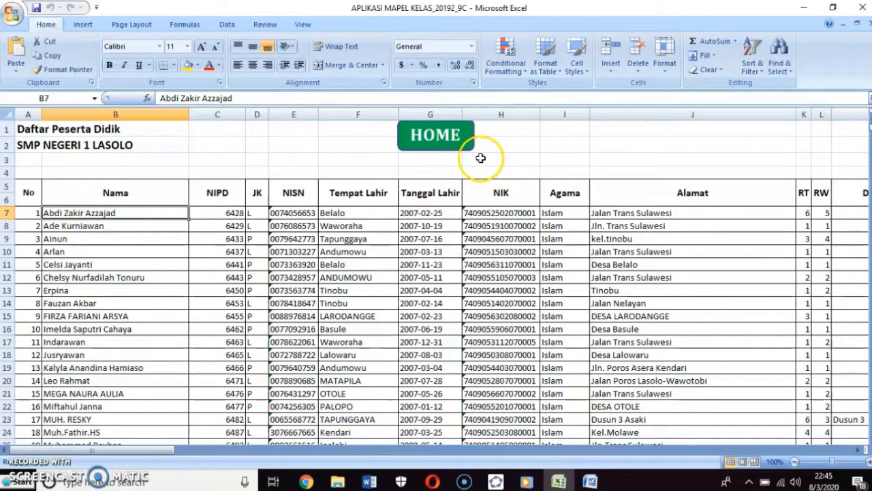
# Go to the Biodata sheet through the home page and examine the name and class lookup formulas and the sequence numbers in column L
pyautogui.click(438, 143)
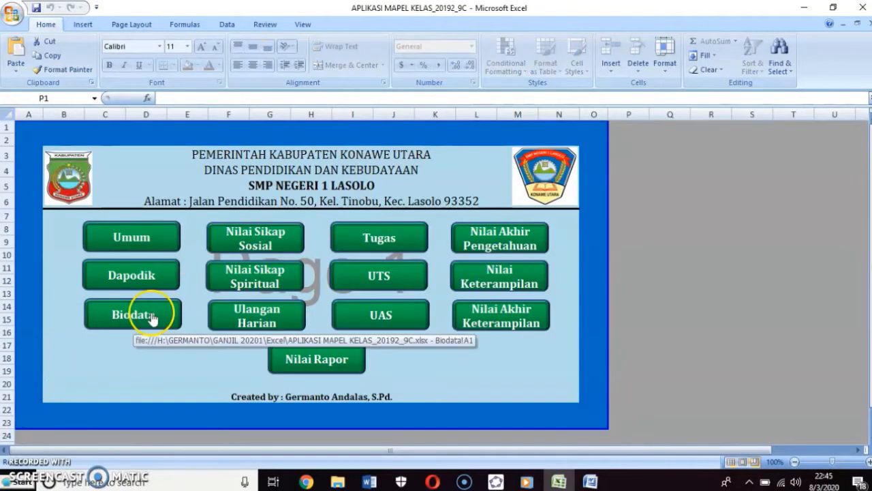
pyautogui.click(152, 318)
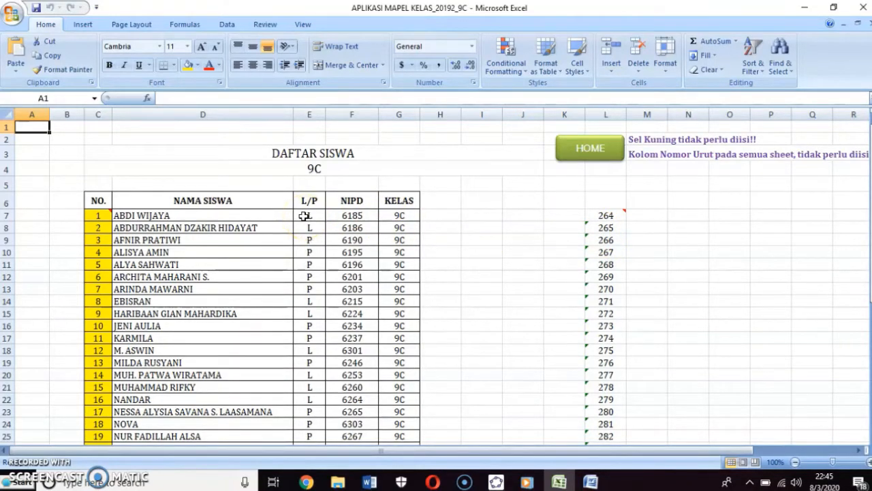
pyautogui.click(255, 218)
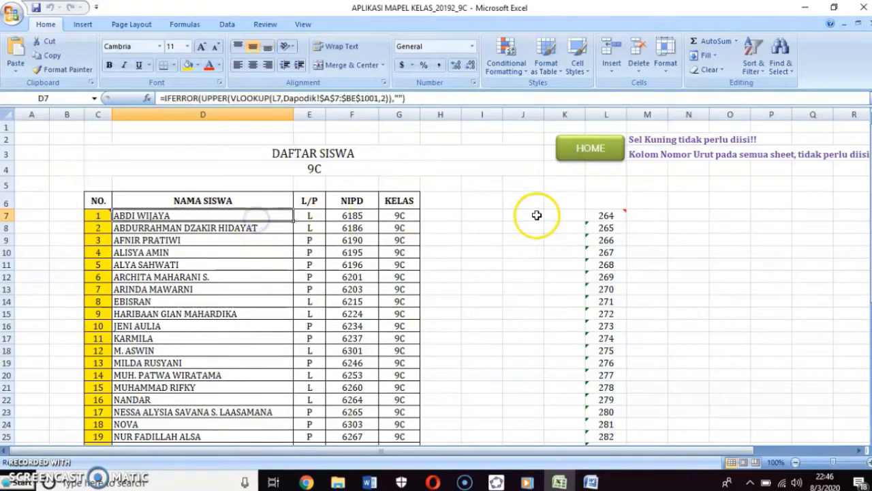
pyautogui.moveTo(618, 216)
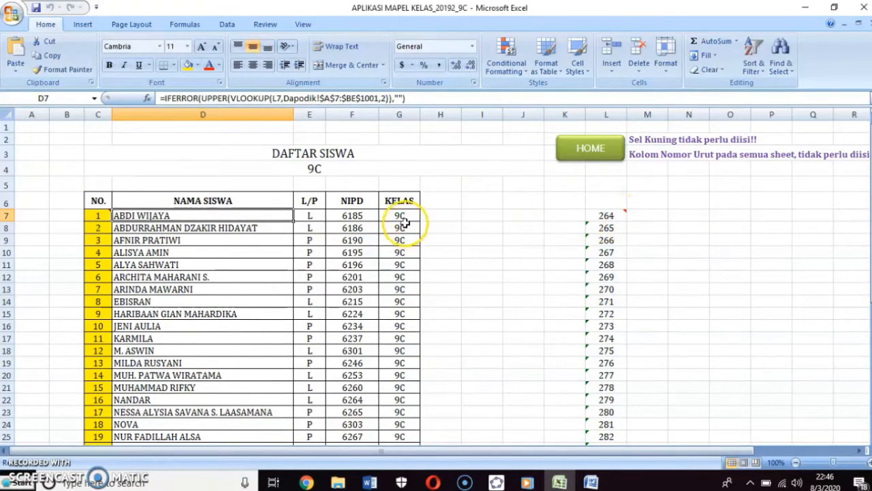
pyautogui.click(403, 217)
pyautogui.scroll(-7, 403, 225)
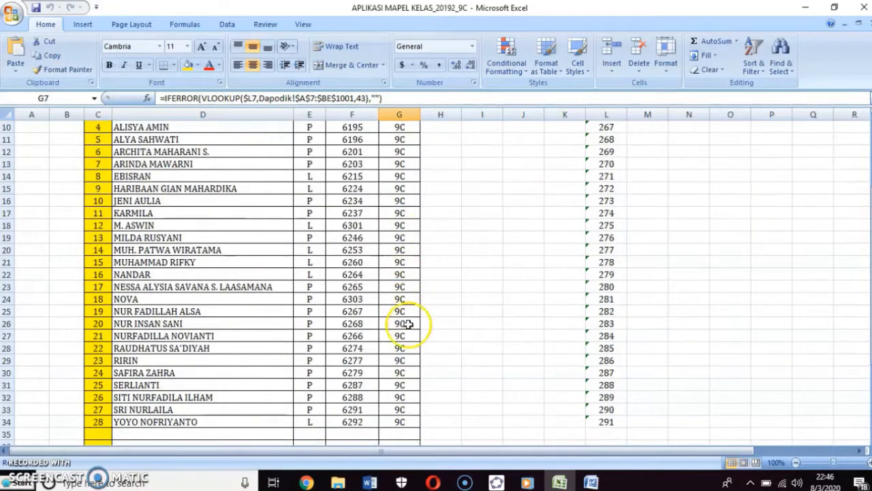
pyautogui.click(400, 274)
pyautogui.scroll(7, 400, 274)
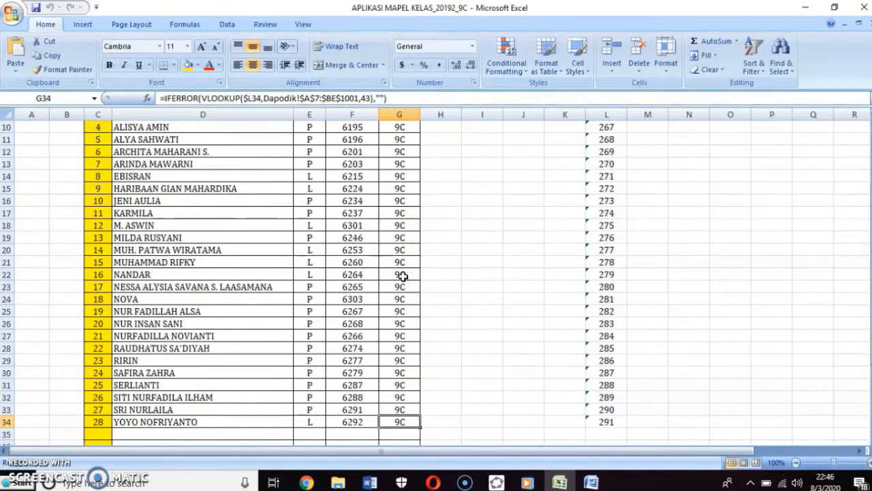
pyautogui.click(399, 216)
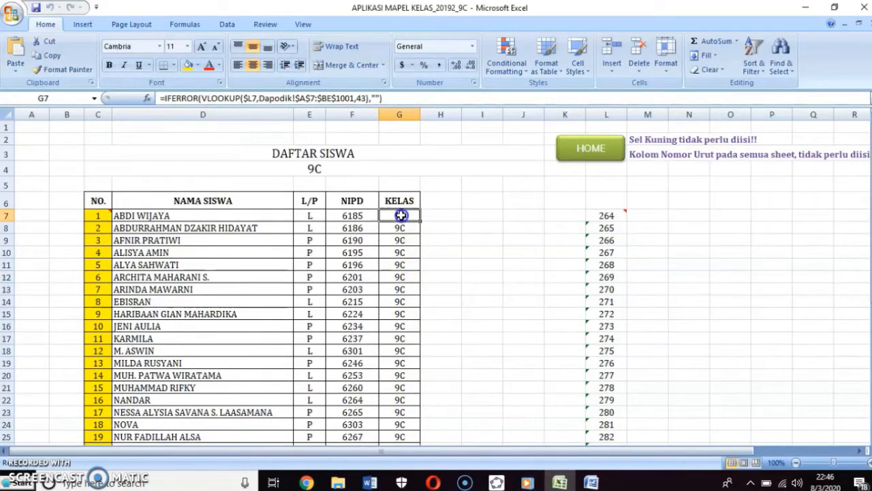
pyautogui.click(605, 215)
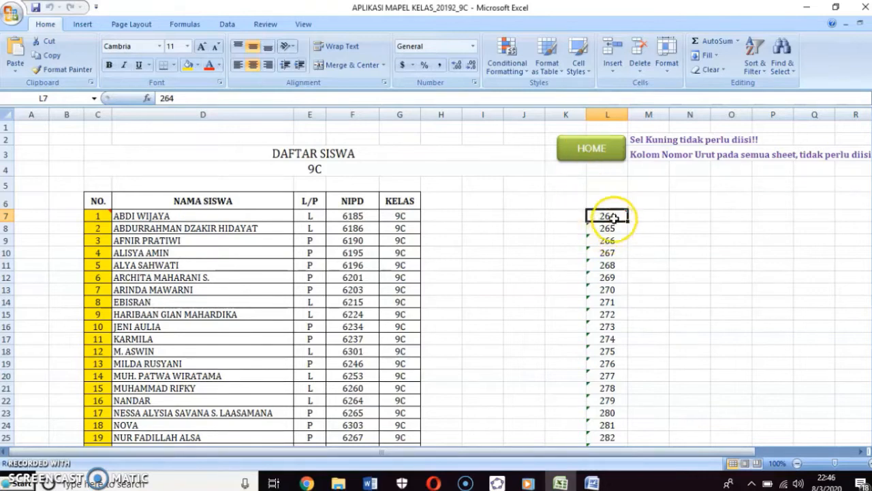
pyautogui.moveTo(615, 214)
# Return to the Dapodik sheet through the home page and search it for the first "9a" class entry
pyautogui.click(591, 146)
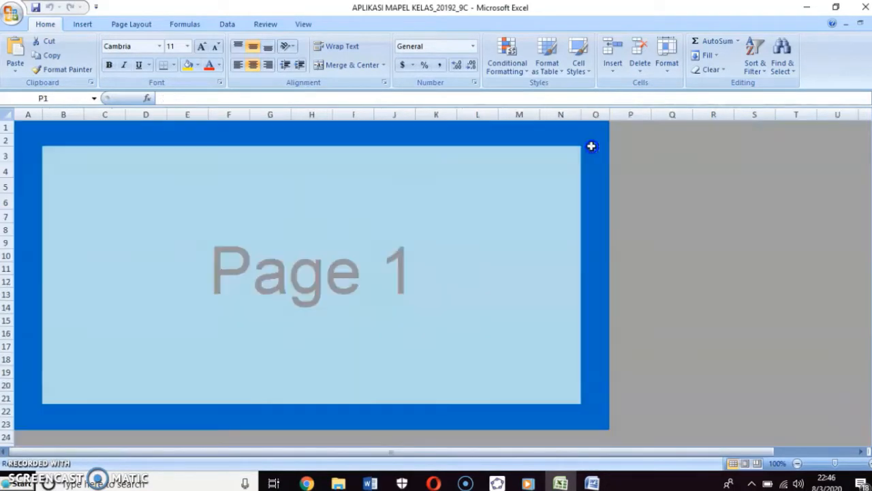
pyautogui.click(146, 278)
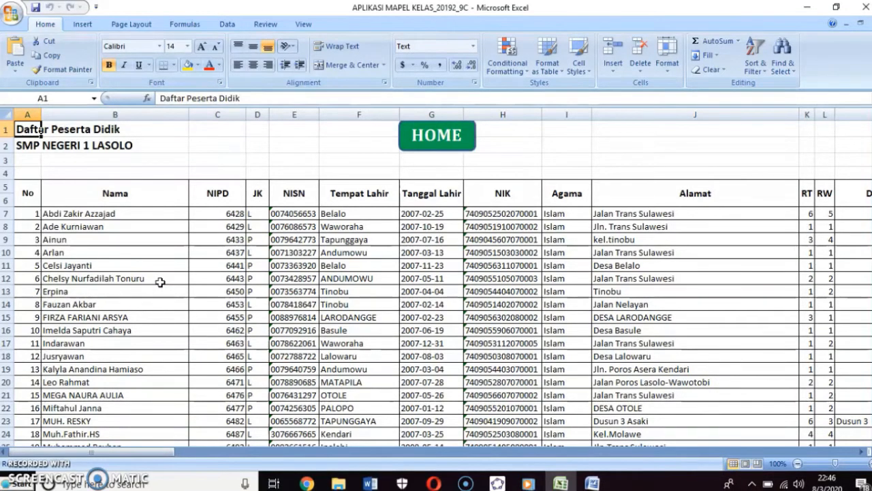
pyautogui.hotkey('ctrl', 'f')
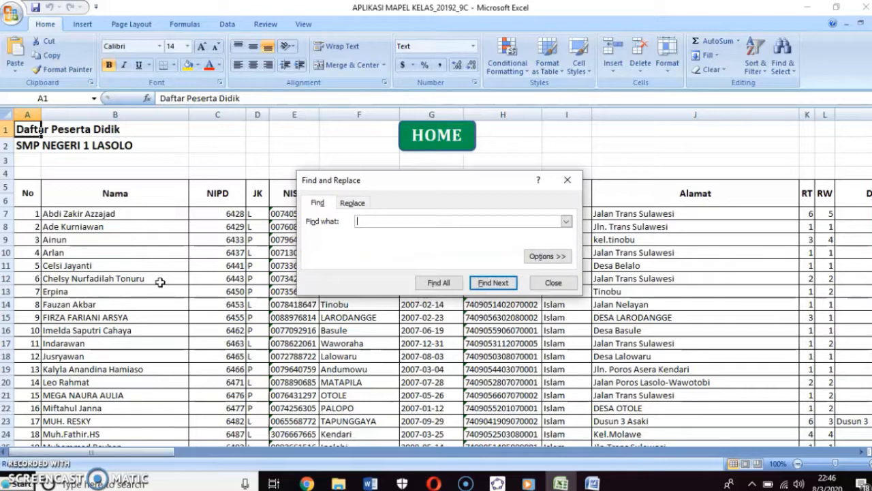
pyautogui.press('Return')
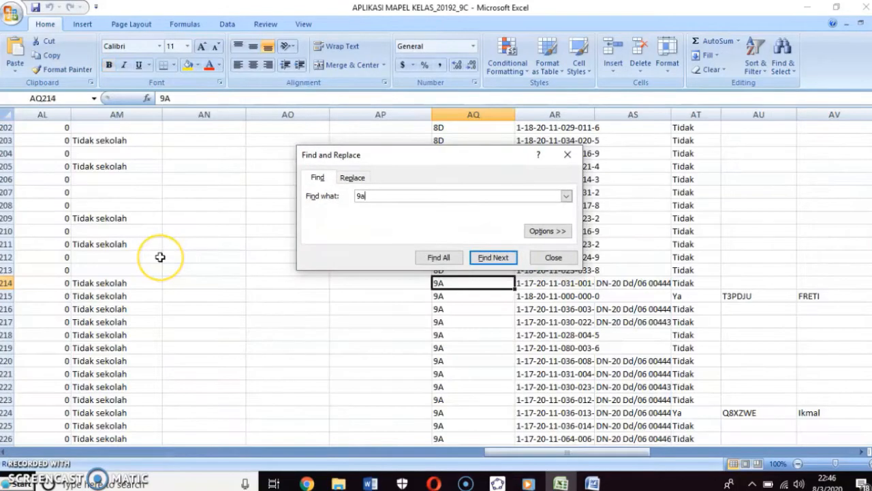
pyautogui.press('Escape')
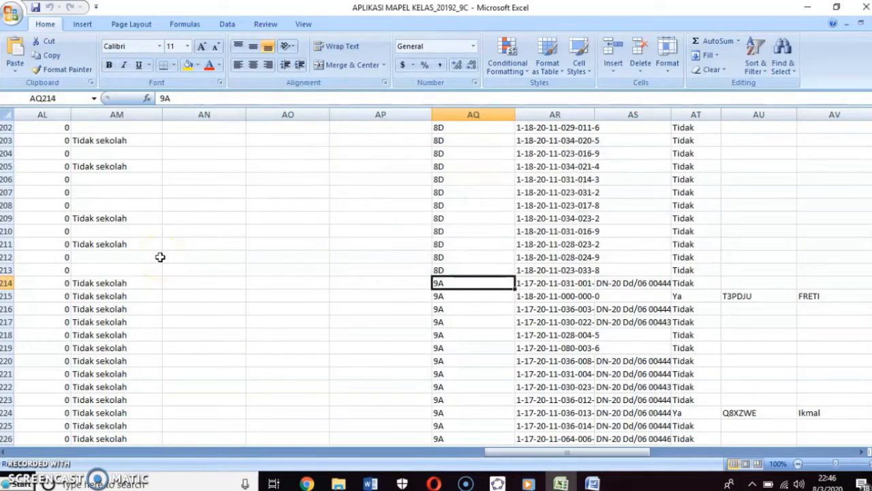
# Move along row 214 from the class column back to the student's sequence number and name in columns A and B
pyautogui.press('Left')
pyautogui.press('Left')
pyautogui.press('Left')
pyautogui.press('Left')
pyautogui.press('Left')
pyautogui.press('Left')
pyautogui.press('Left')
pyautogui.press('Left')
pyautogui.press('Left')
pyautogui.press('Left')
pyautogui.press('Left')
pyautogui.press('Left')
pyautogui.press('Left')
pyautogui.press('Left')
pyautogui.press('Left')
pyautogui.press('Left')
pyautogui.press('Left')
pyautogui.press('Left')
pyautogui.press('Left')
pyautogui.press('Left')
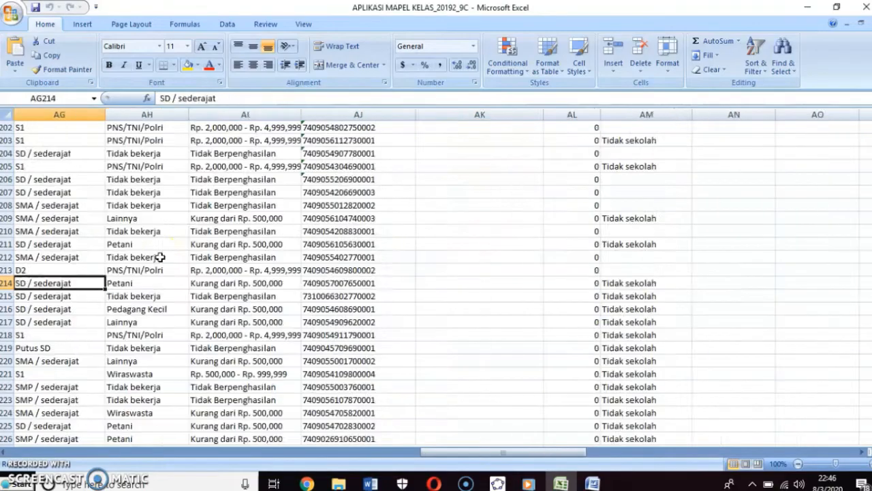
pyautogui.press('Left')
pyautogui.press('Left')
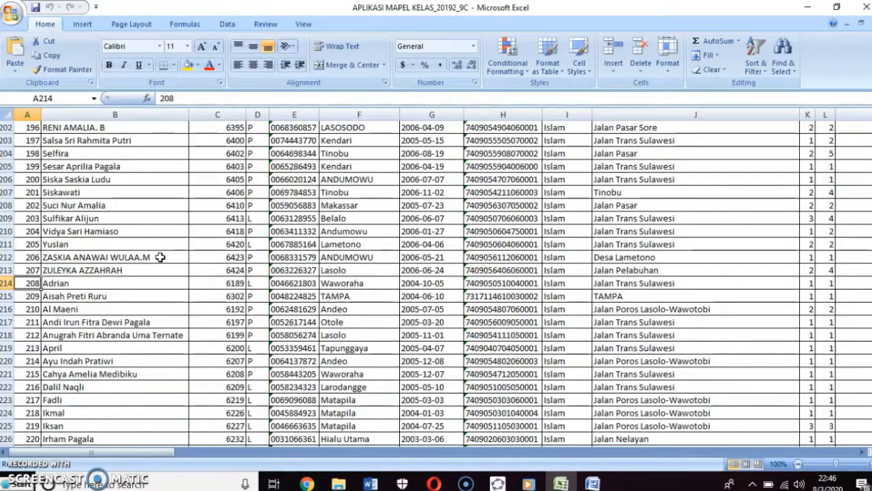
pyautogui.press('Right')
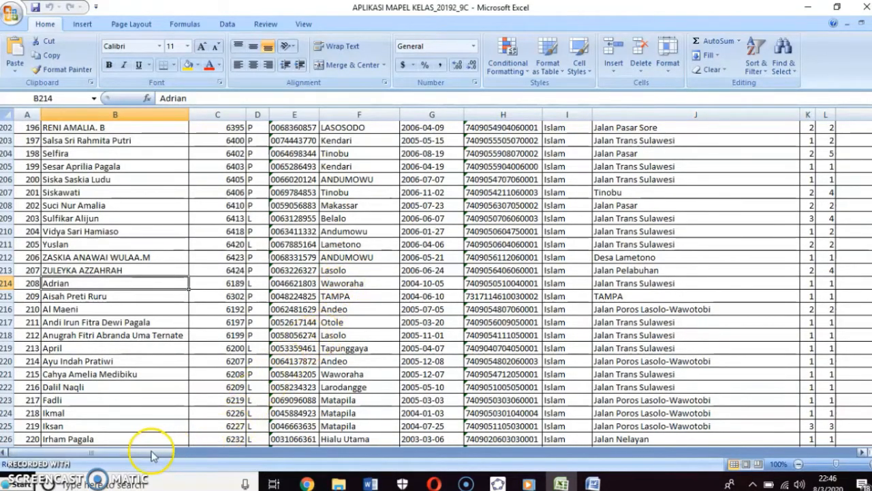
# Go back to the Biodata sheet through the home page and set the first sequence number in L7 to 208
pyautogui.scroll(10, 242, 338)
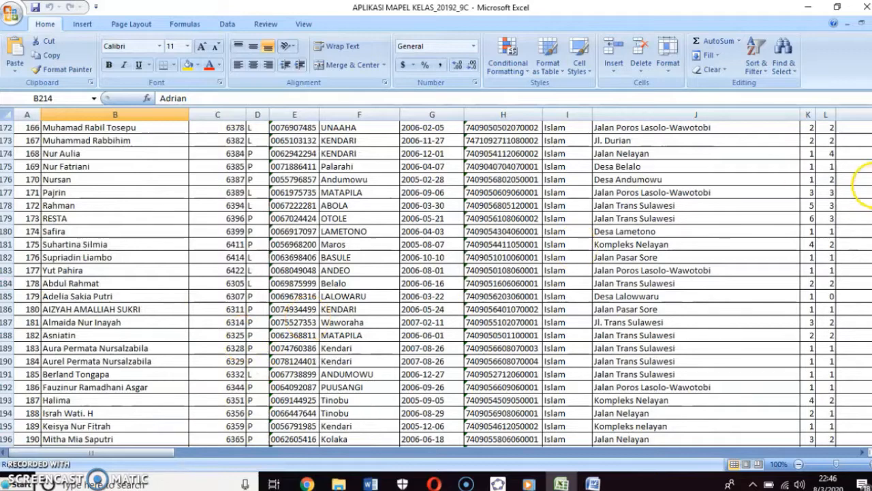
pyautogui.moveTo(866, 178); pyautogui.dragTo(866, 126)
pyautogui.click(450, 140)
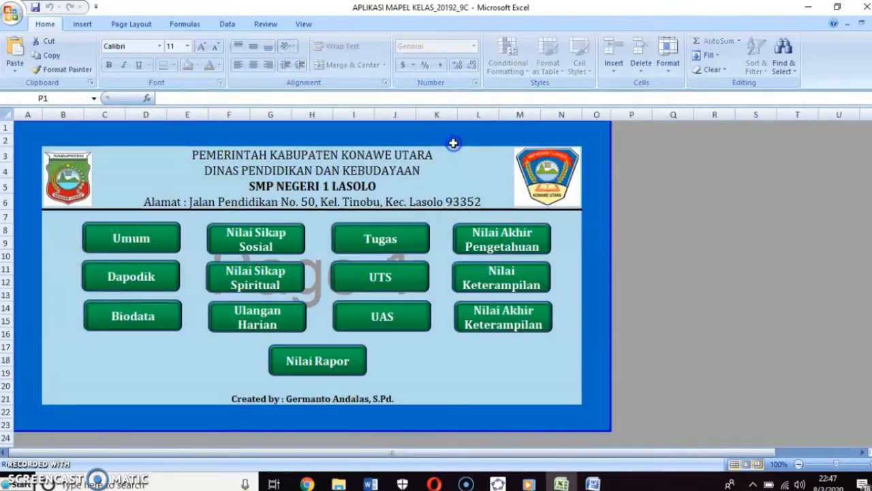
pyautogui.click(143, 317)
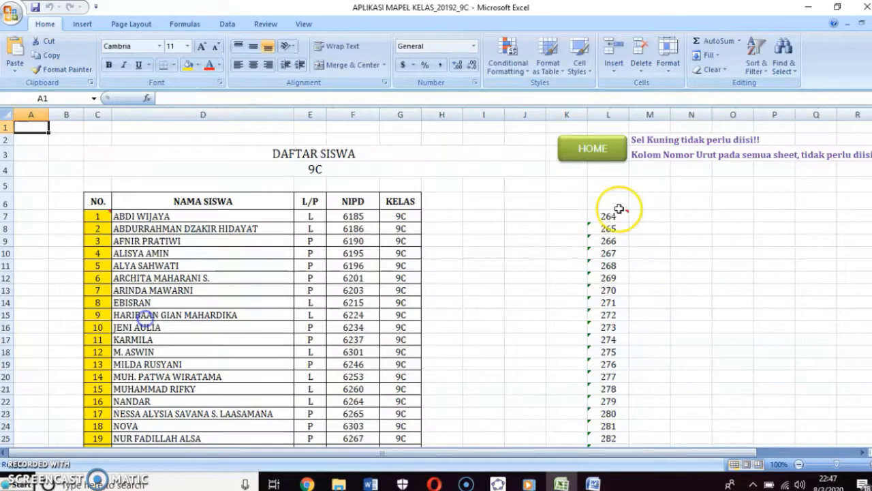
pyautogui.click(608, 216)
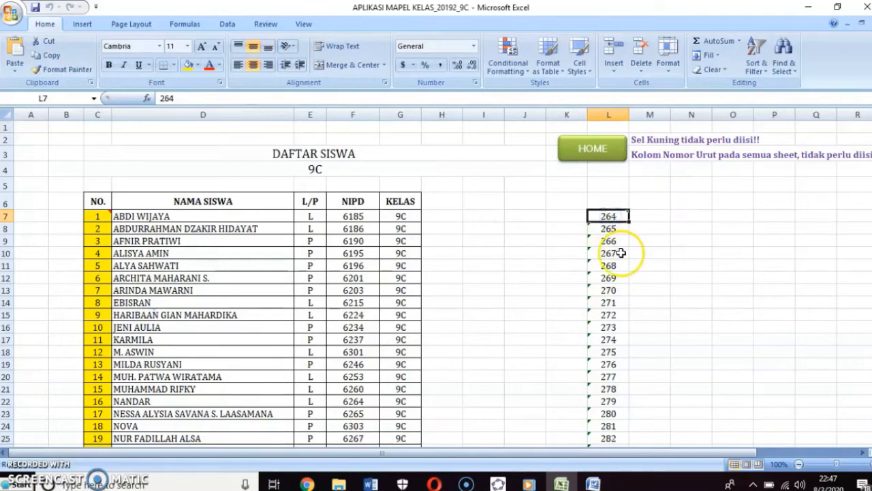
pyautogui.write('208')
pyautogui.press('Return')
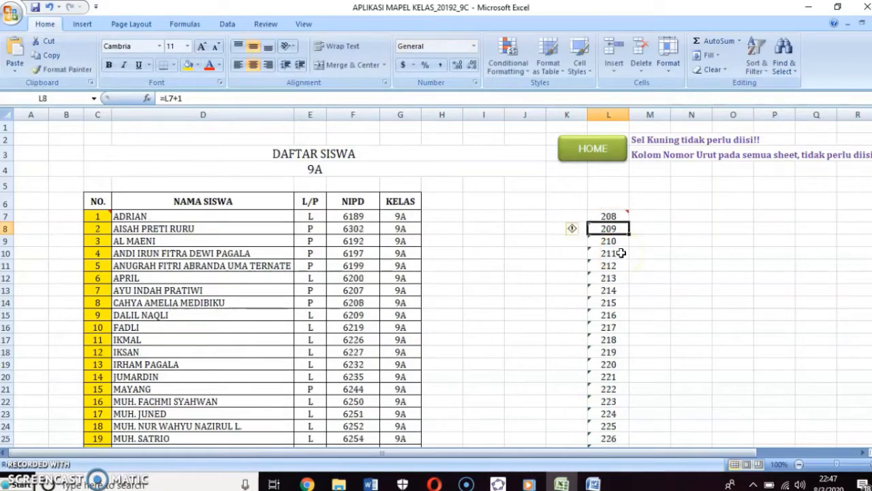
# Find the student from class 9B at the end of the Biodata list and clear that row's sequence number in L34
pyautogui.scroll(-6, 552, 294)
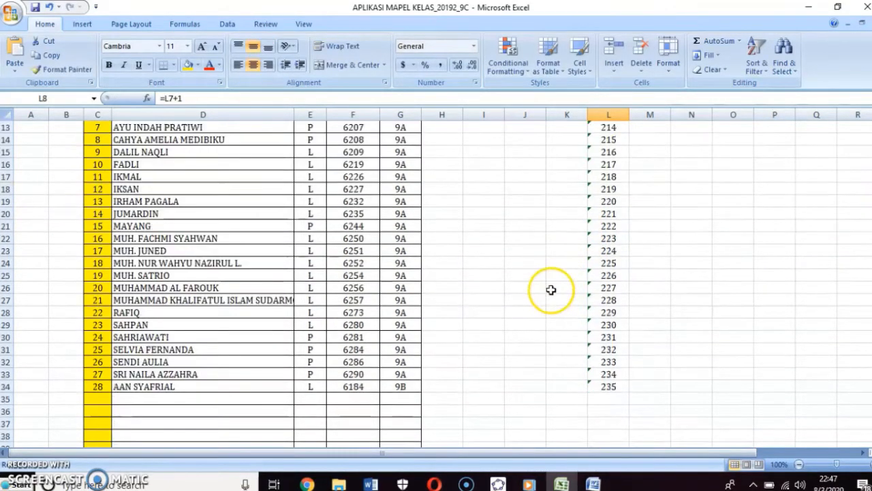
pyautogui.click(397, 315)
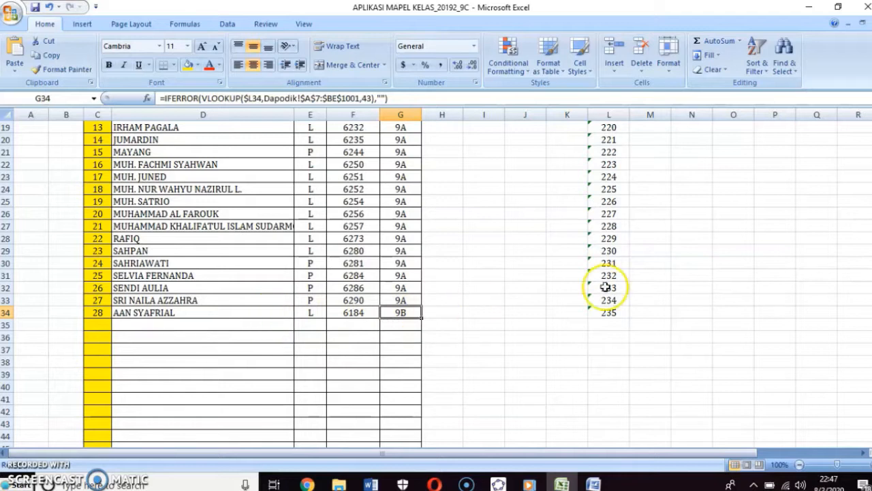
pyautogui.click(617, 313)
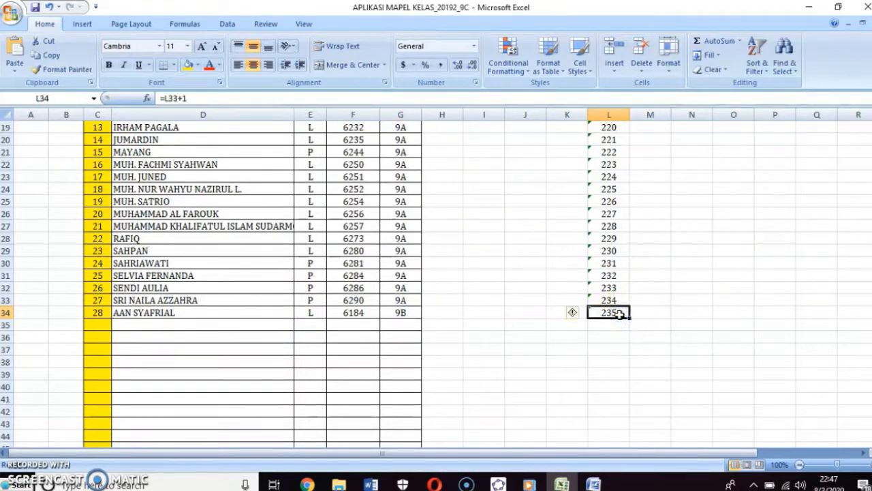
pyautogui.hotkey('ctrl', 'z')
pyautogui.click(626, 316)
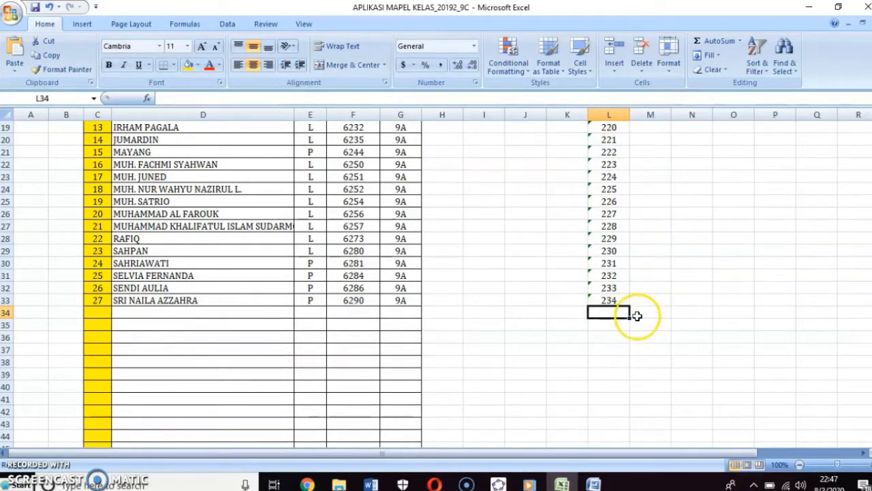
pyautogui.click(623, 300)
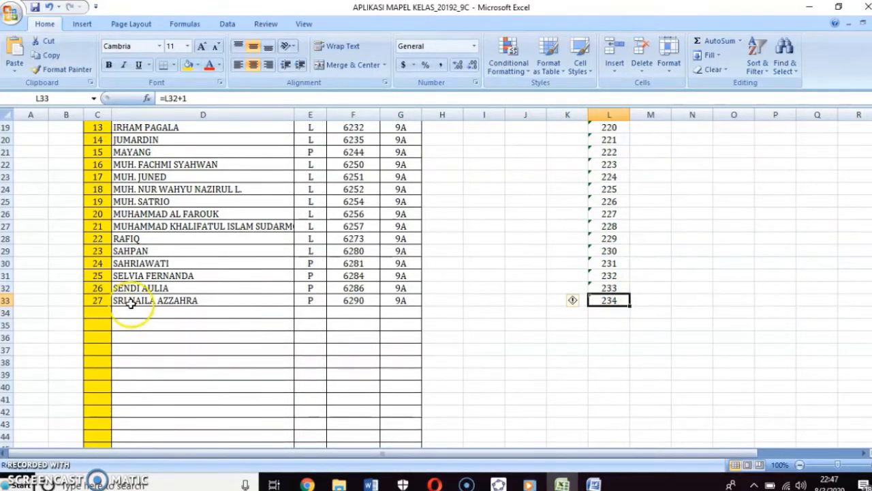
# Extend the sequence numbers from L33 down to L40, then clear L34:L40 again
pyautogui.moveTo(630, 306); pyautogui.dragTo(630, 390)
pyautogui.click(609, 310)
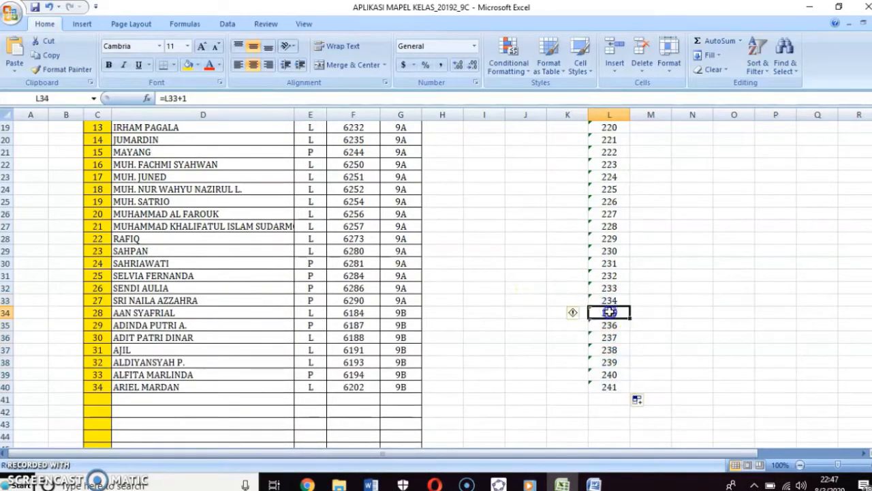
pyautogui.moveTo(609, 310); pyautogui.dragTo(610, 385)
pyautogui.press('Delete')
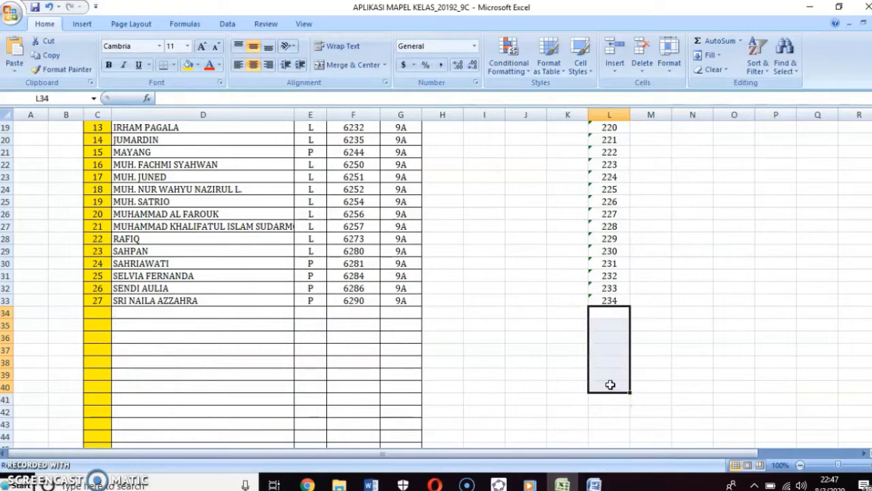
# Go through the home page to the Ulangan Harian sheet and select a blank cell in its header area
pyautogui.scroll(6, 609, 378)
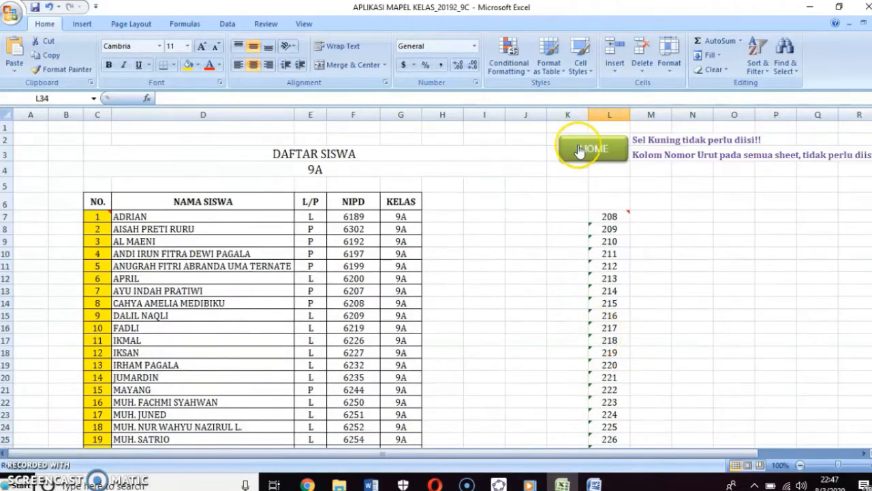
pyautogui.click(589, 153)
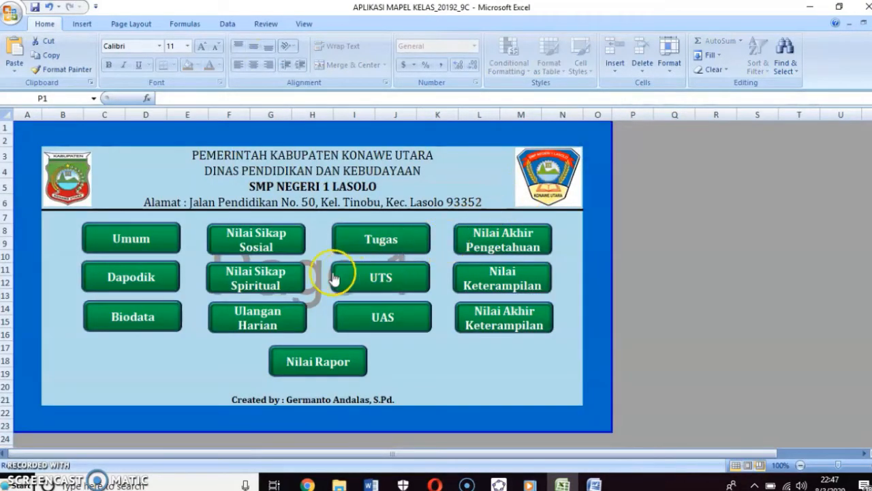
pyautogui.click(253, 329)
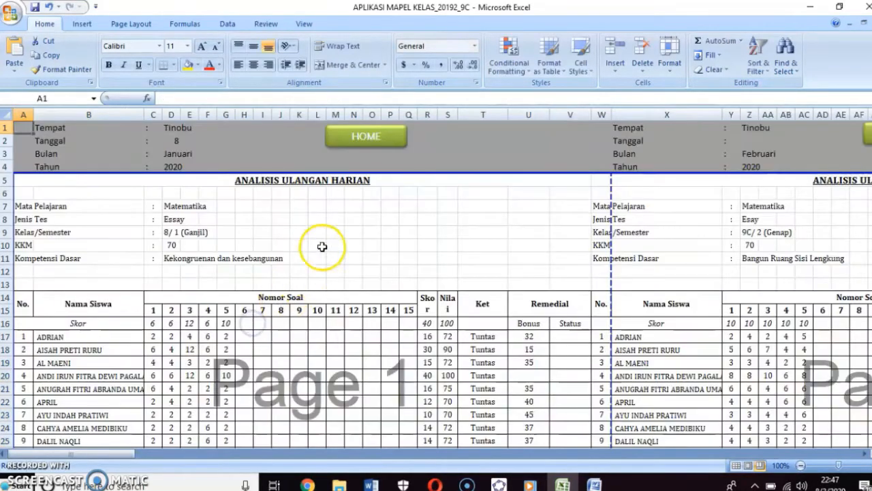
pyautogui.click(334, 217)
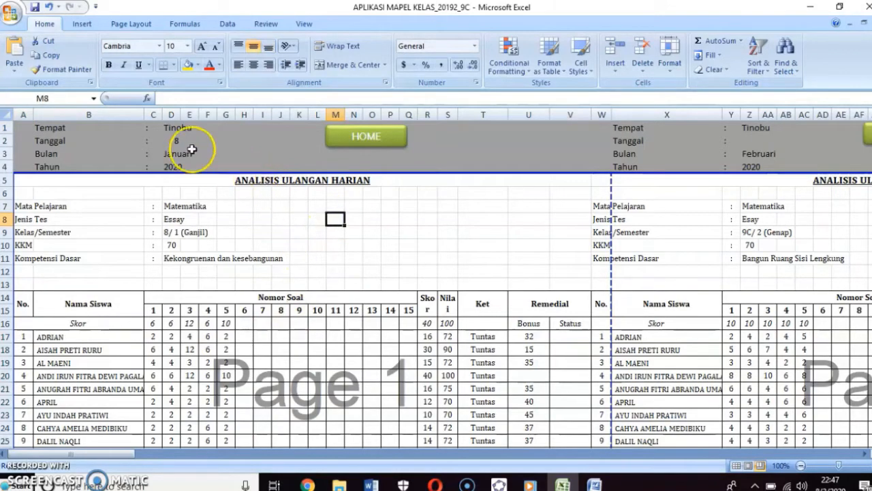
# Enter 8 as the Tanggal in cell D2 of the first test's header
pyautogui.click(171, 128)
pyautogui.click(174, 141)
pyautogui.write('8')
pyautogui.press('Return')
# Go through the Tempat, Tanggal, Bulan and Tahun entries in D1:D4
pyautogui.click(174, 166)
pyautogui.click(180, 126)
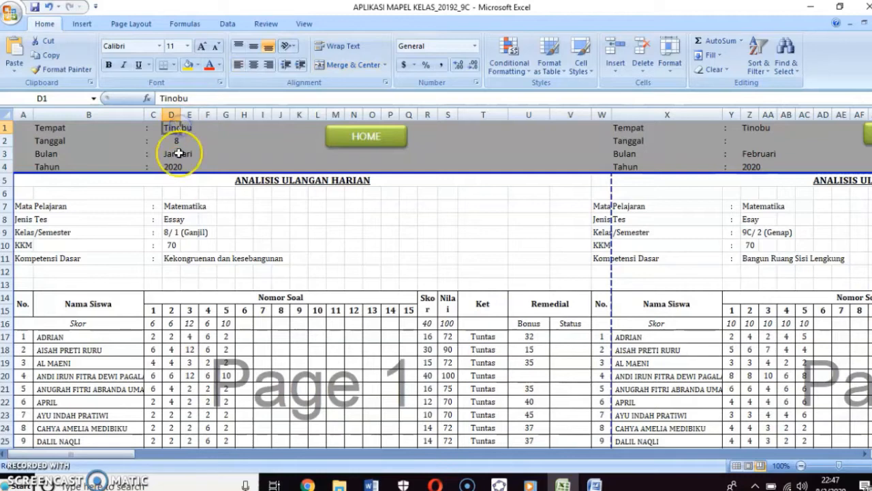
pyautogui.click(176, 144)
pyautogui.click(175, 153)
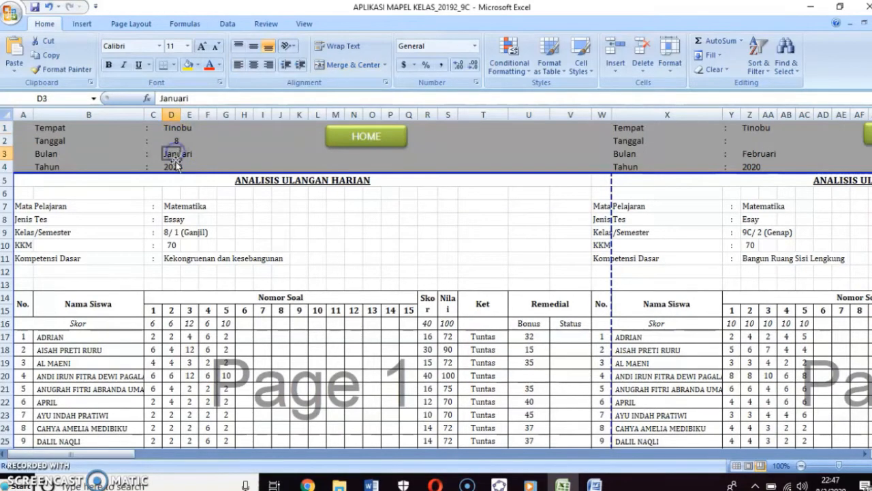
pyautogui.click(175, 166)
# Select the Kompetensi Dasar entry in D11 and look over the score table beneath it
pyautogui.scroll(-1, 174, 170)
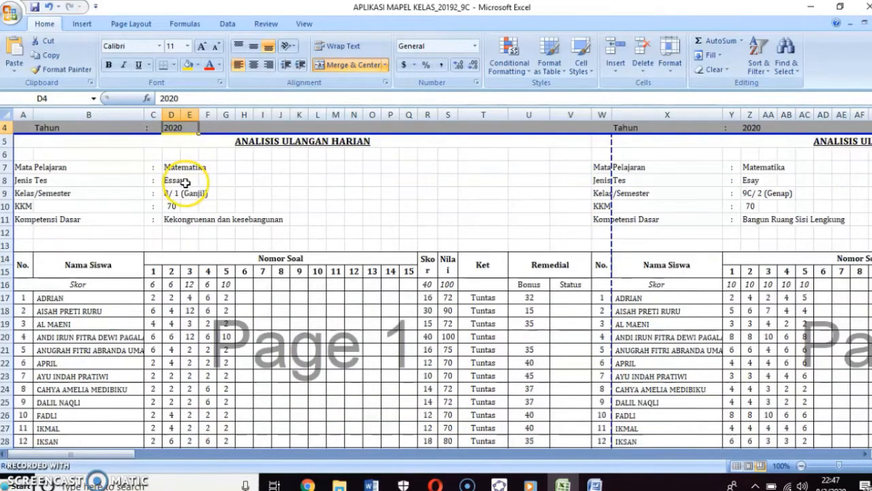
pyautogui.click(181, 222)
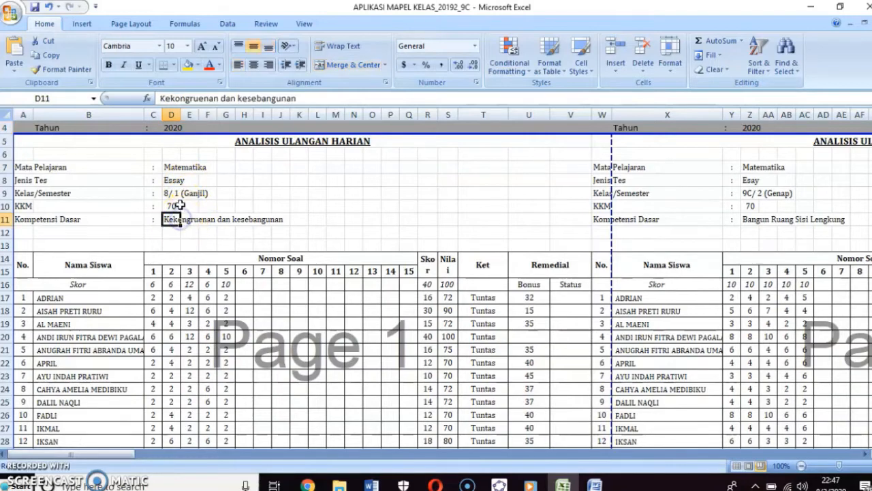
pyautogui.click(181, 214)
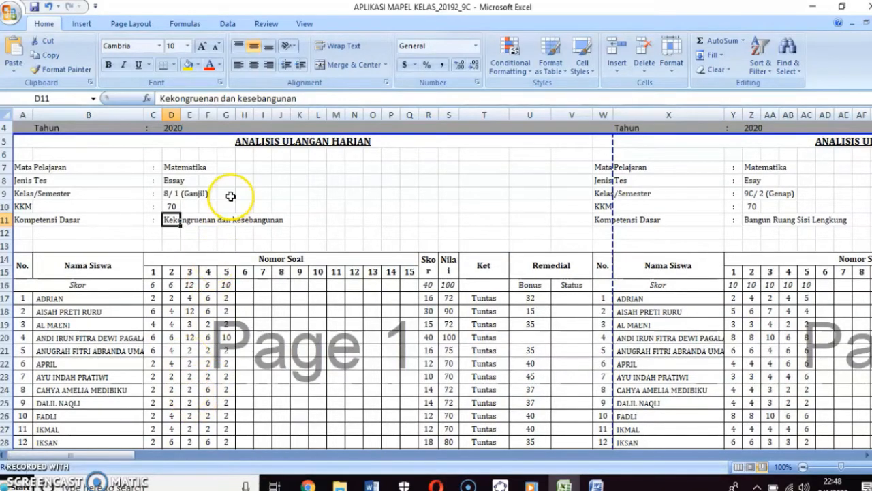
pyautogui.scroll(-2, 231, 196)
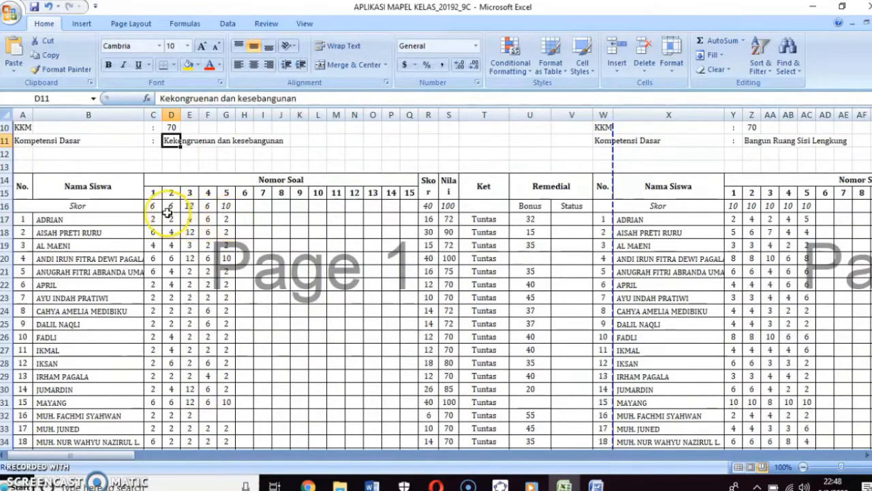
pyautogui.scroll(2, 167, 213)
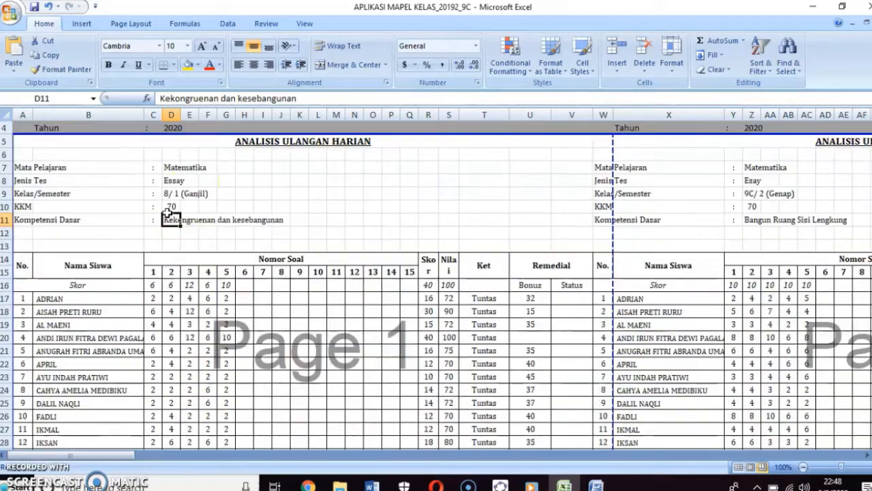
# Review the first test's details in D7:D11, including Jenis Tes, Kelas/Semester, KKM and Kompetensi Dasar
pyautogui.click(178, 171)
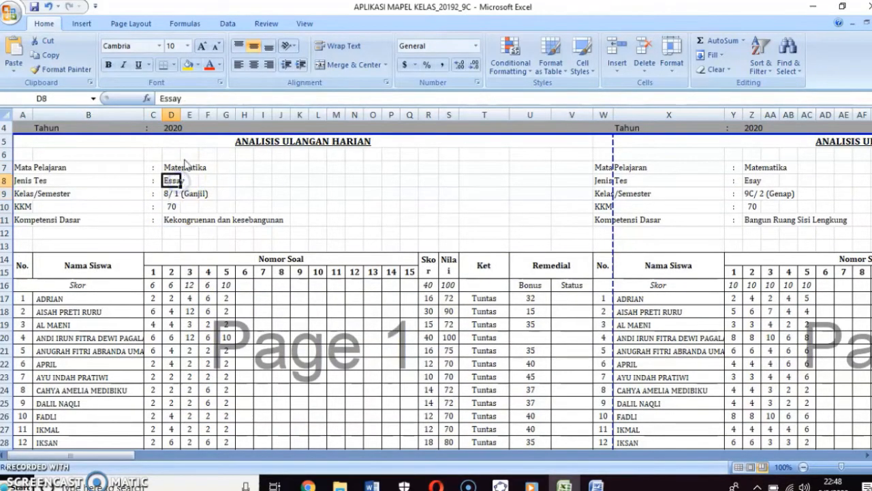
pyautogui.click(171, 193)
pyautogui.click(170, 180)
pyautogui.click(174, 181)
pyautogui.click(172, 194)
pyautogui.click(171, 207)
pyautogui.click(171, 220)
# Open the Mata Pelajaran entry in D7 for editing, then leave it and select Jenis Tes and Kompetensi Dasar
pyautogui.click(171, 168)
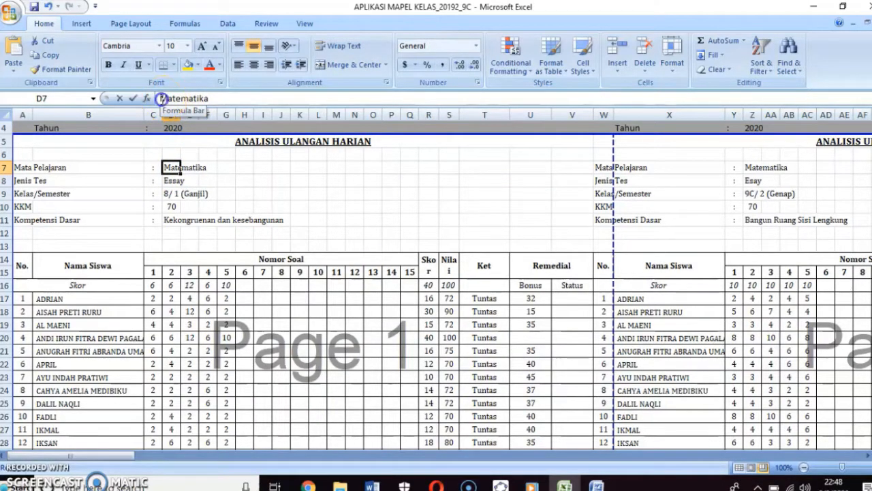
pyautogui.doubleClick(171, 167)
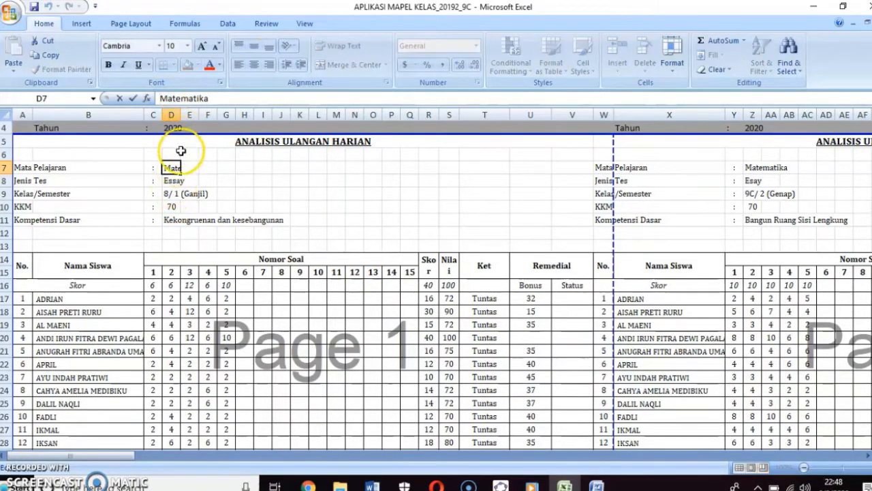
pyautogui.click(172, 180)
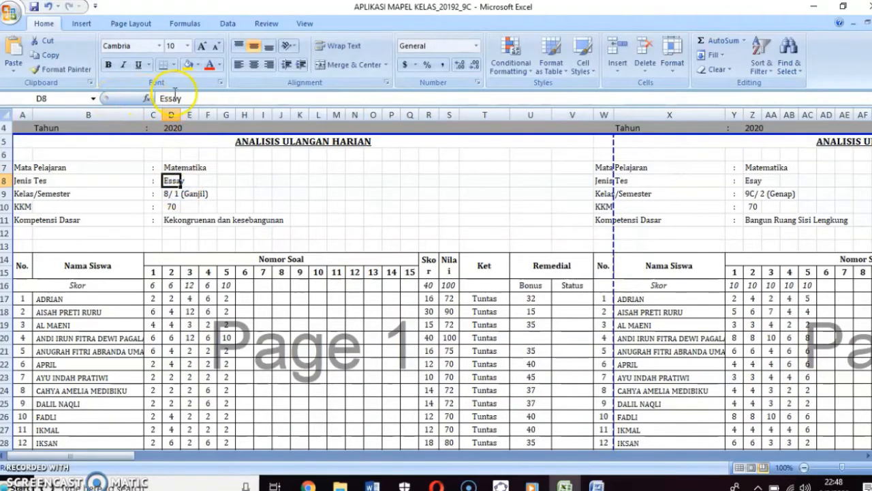
pyautogui.click(175, 221)
# Inspect the Skor row's maximum points for questions 1 to 5 and the formulas in R16 and S16
pyautogui.click(155, 285)
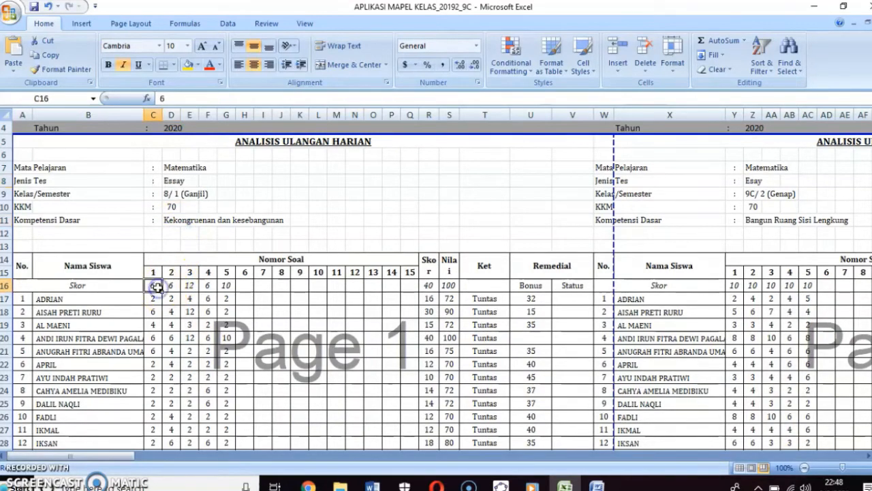
pyautogui.click(171, 286)
pyautogui.click(190, 286)
pyautogui.click(226, 286)
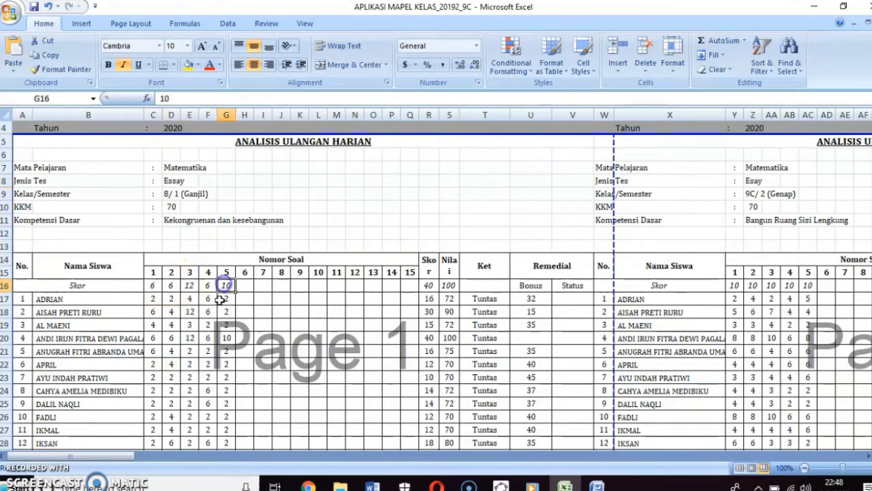
pyautogui.click(429, 286)
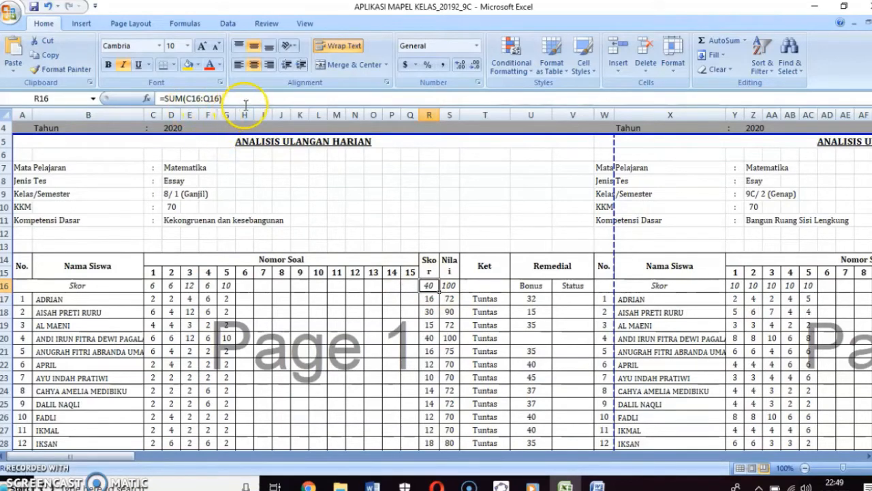
pyautogui.click(456, 285)
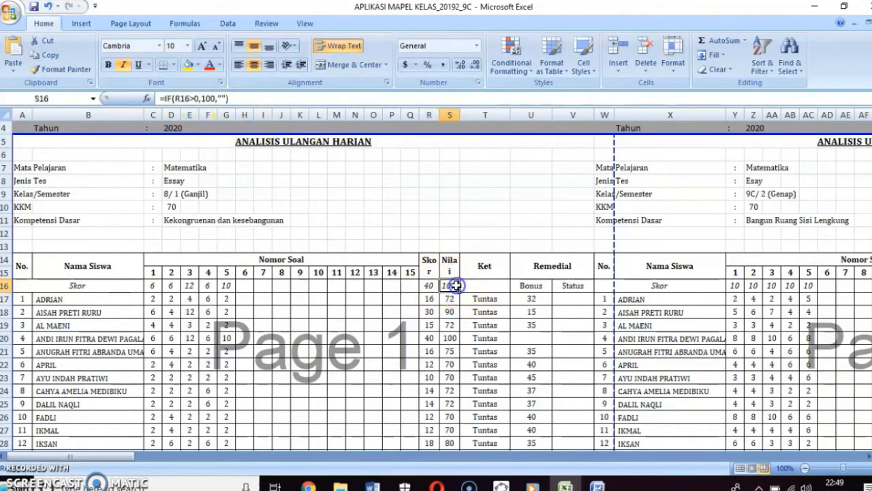
# Move along the Skor row from question 1 in C16 to question 15 in Q16
pyautogui.click(156, 285)
pyautogui.click(175, 286)
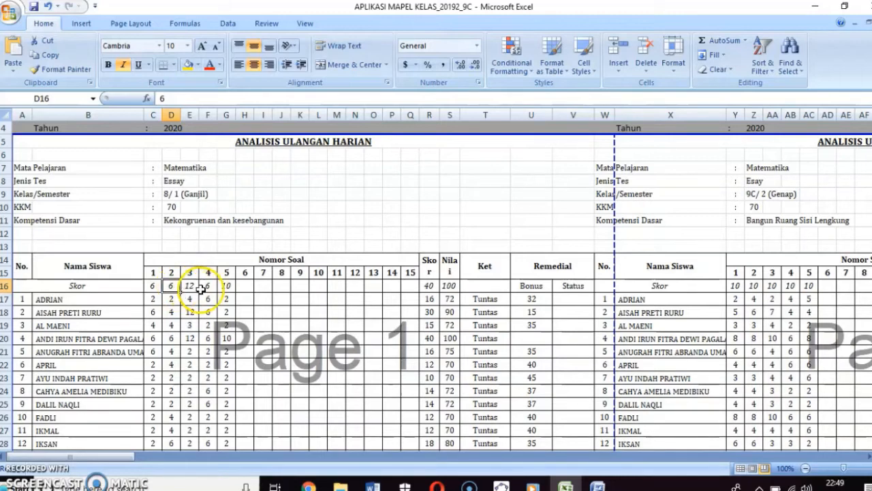
pyautogui.click(227, 287)
pyautogui.click(347, 286)
pyautogui.click(409, 287)
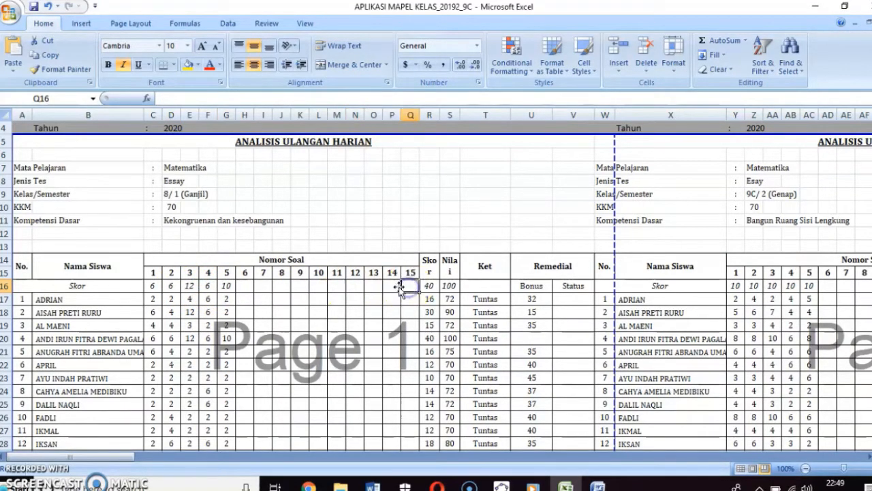
# Examine the students' points per question, from the first student down to the end of the list and back
pyautogui.scroll(-1, 392, 288)
pyautogui.click(155, 261)
pyautogui.click(155, 310)
pyautogui.click(193, 340)
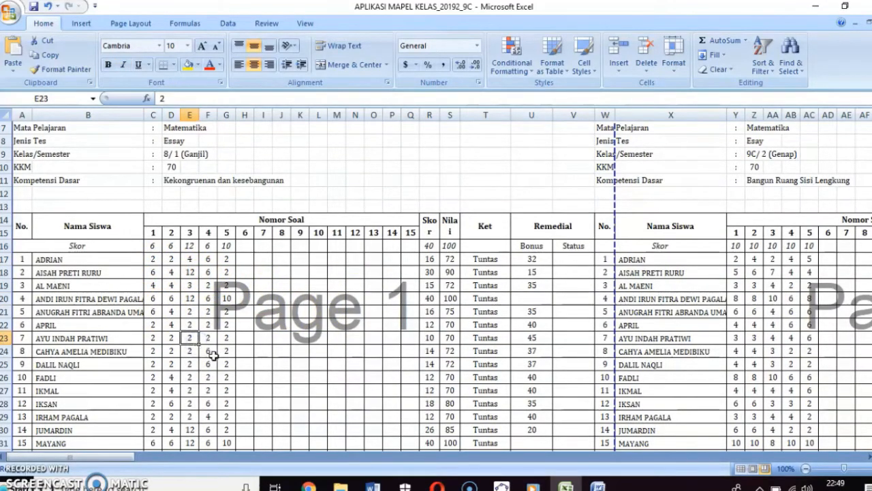
pyautogui.scroll(-1, 213, 355)
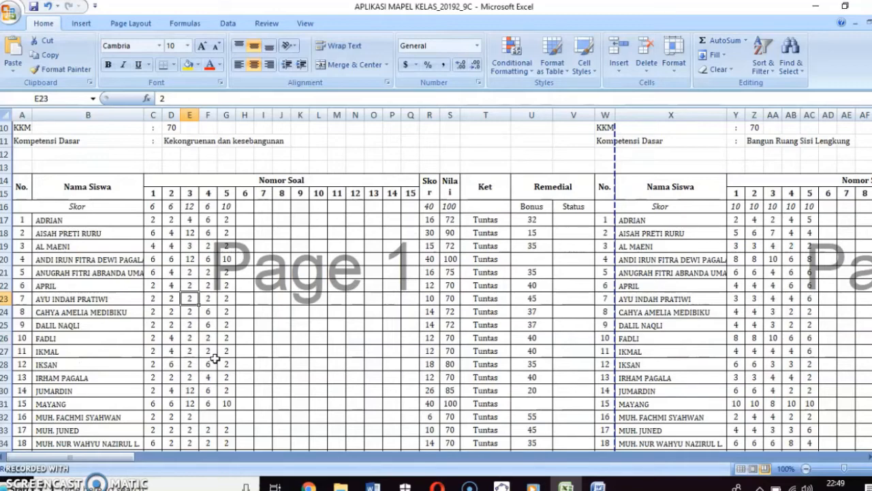
pyautogui.scroll(-5, 214, 358)
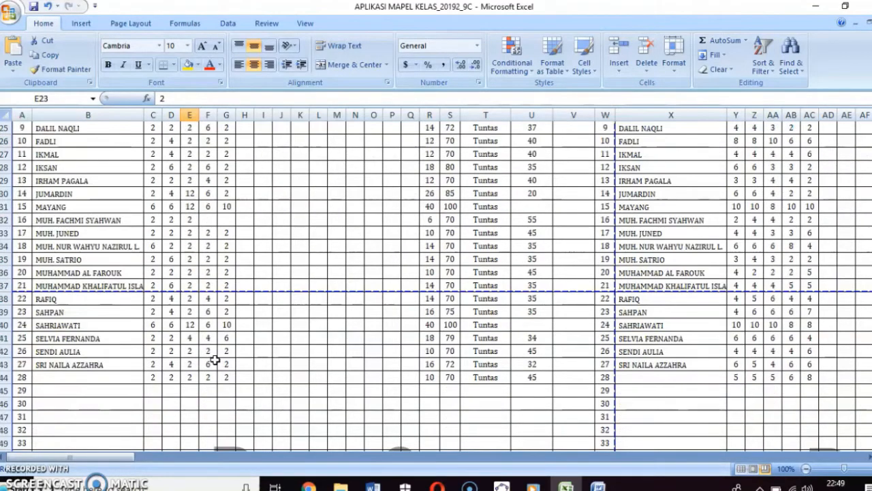
pyautogui.scroll(6, 215, 355)
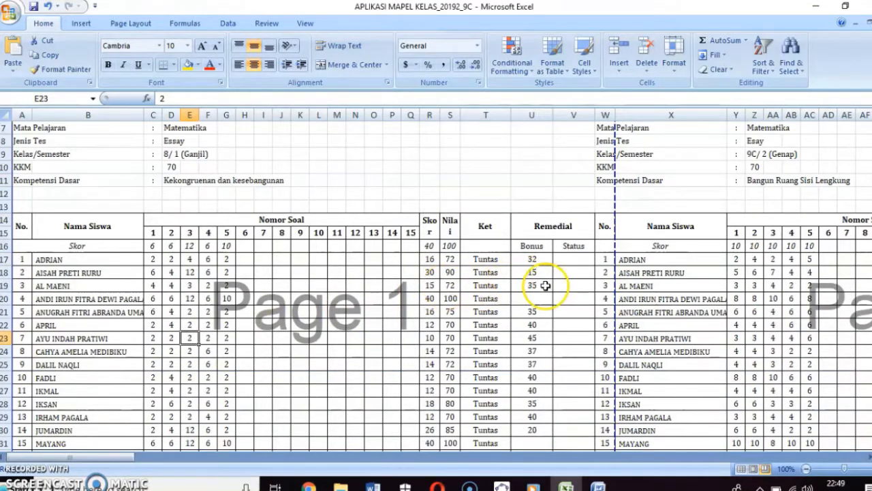
# Inspect the first student's Ket formula in T17, Nilai formula in S17 and Bonus in U17, then view the Bonus column
pyautogui.click(506, 260)
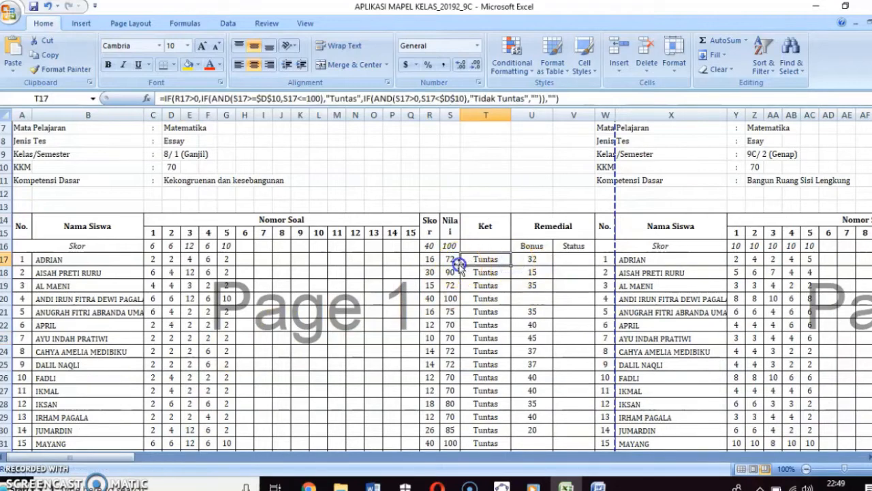
pyautogui.click(457, 261)
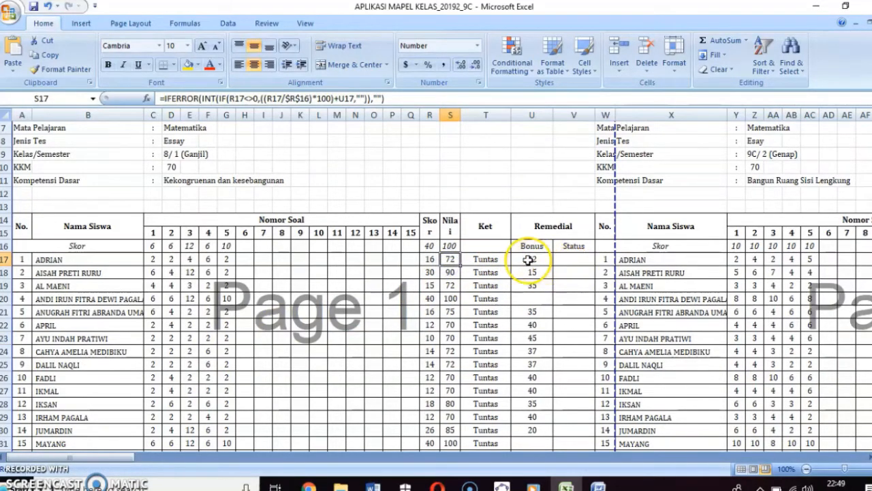
pyautogui.click(529, 260)
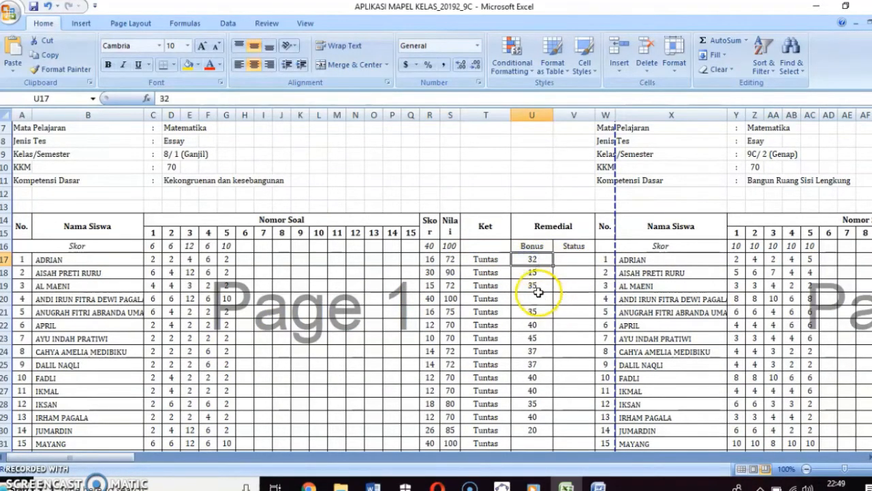
pyautogui.scroll(-1, 538, 289)
pyautogui.scroll(-1, 538, 286)
pyautogui.scroll(2, 536, 284)
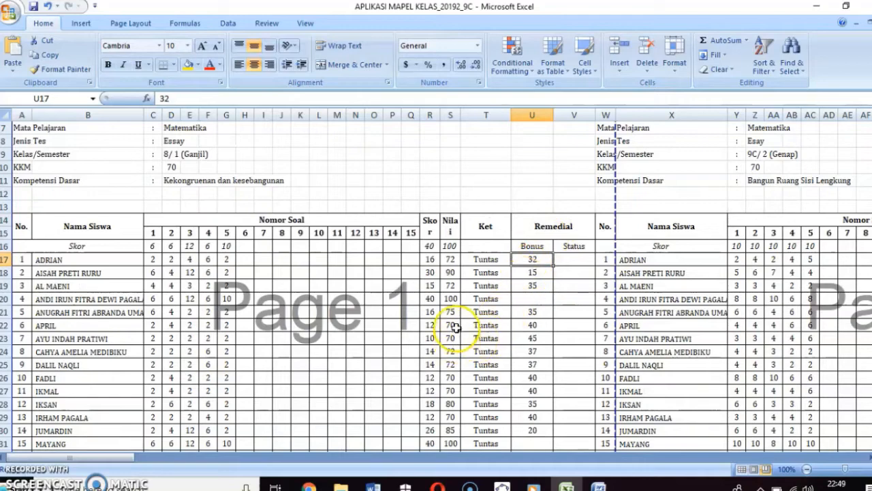
# Clear the Remedial Bonus values in column U for all students, starting at U17
pyautogui.moveTo(532, 260); pyautogui.dragTo(529, 328)
pyautogui.press('Delete')
pyautogui.scroll(8, 530, 320)
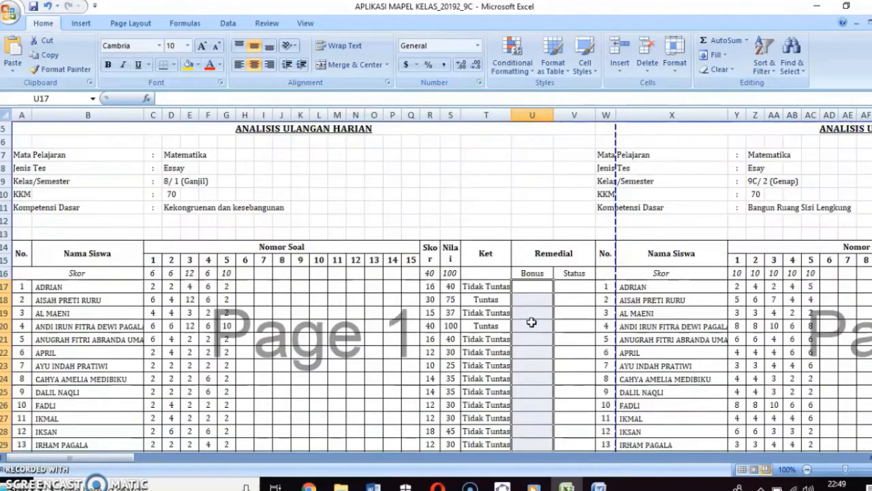
# Review the Ket statuses in column T for the whole class and select the first student's Bonus cell, U17
pyautogui.click(487, 353)
pyautogui.scroll(-6, 489, 359)
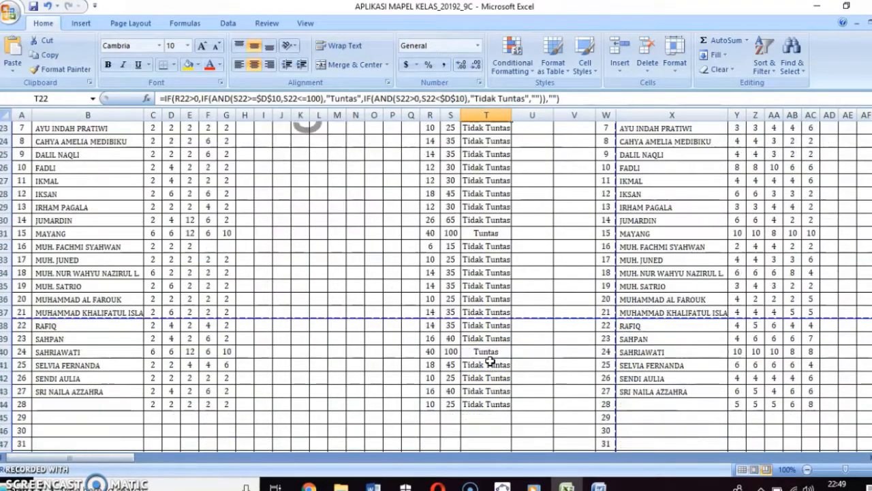
pyautogui.scroll(7, 490, 362)
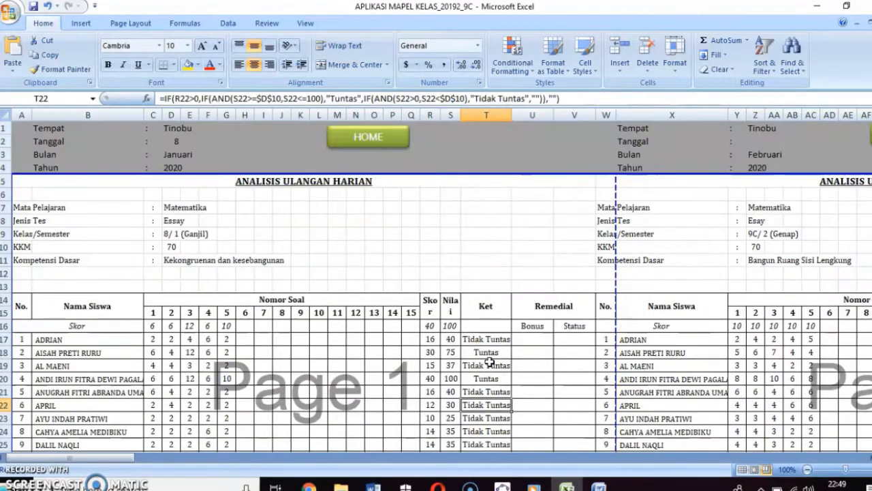
pyautogui.click(538, 344)
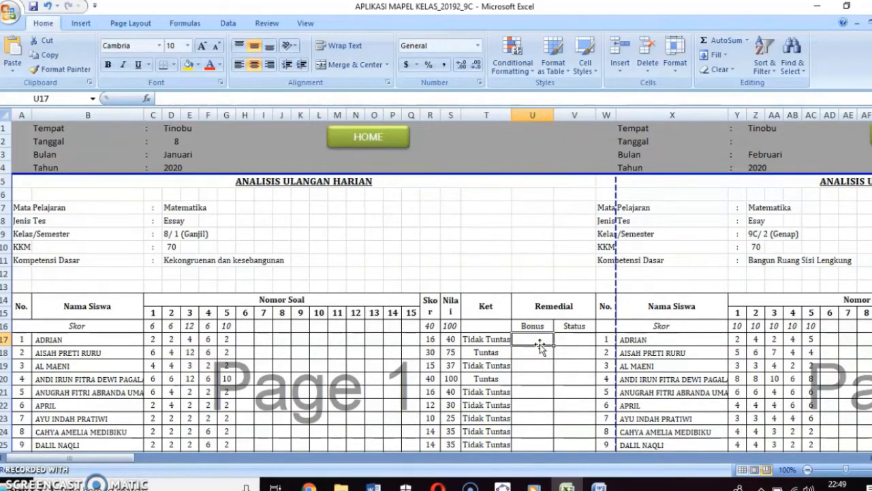
# Look over the emptied Remedial Bonus column beside the students' Ket statuses and select the fourth student's Bonus cell, U20
pyautogui.scroll(-4, 540, 344)
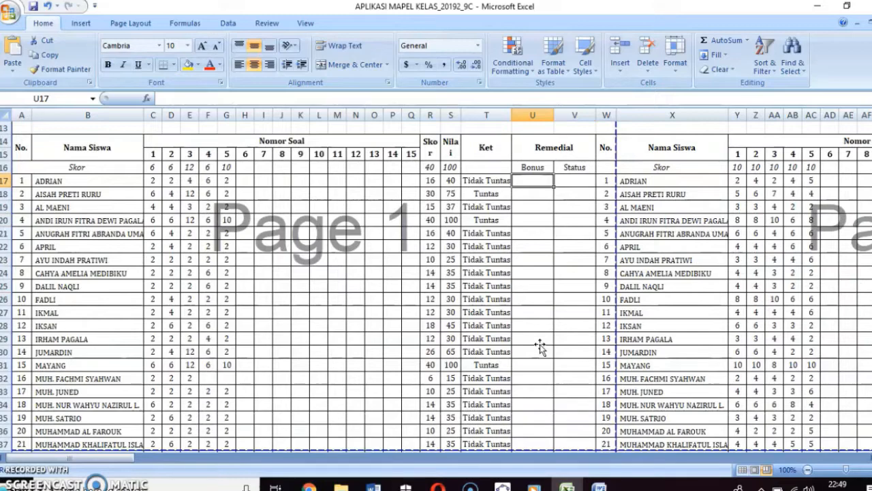
pyautogui.scroll(-3, 540, 344)
pyautogui.scroll(5, 540, 344)
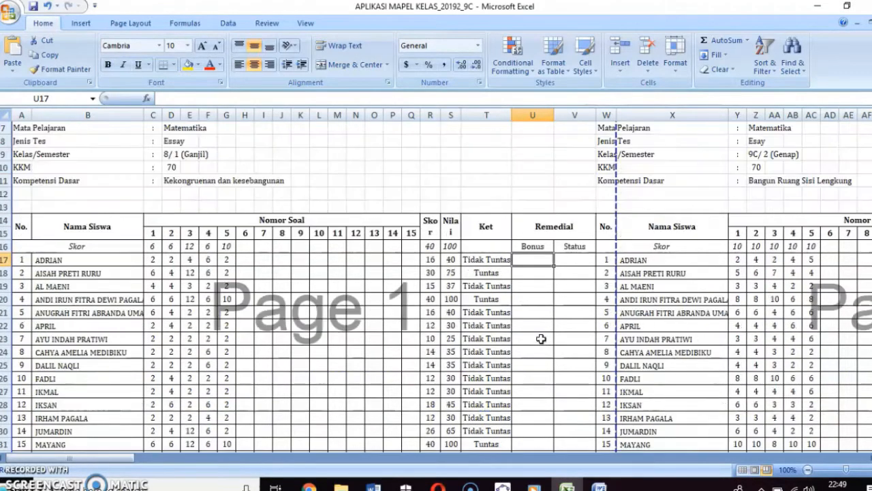
pyautogui.click(539, 298)
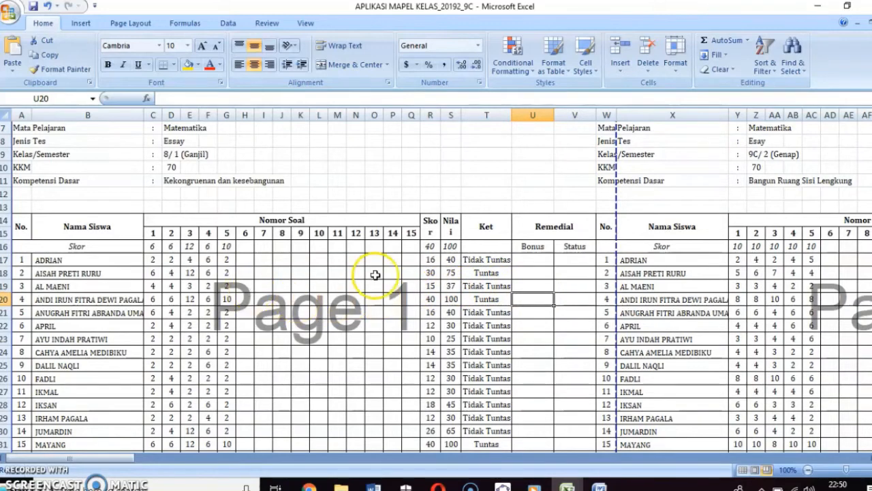
# Compare the KKM in D10 with the Nilai in S19 and S18 and the Ket statuses down the whole class list
pyautogui.click(171, 168)
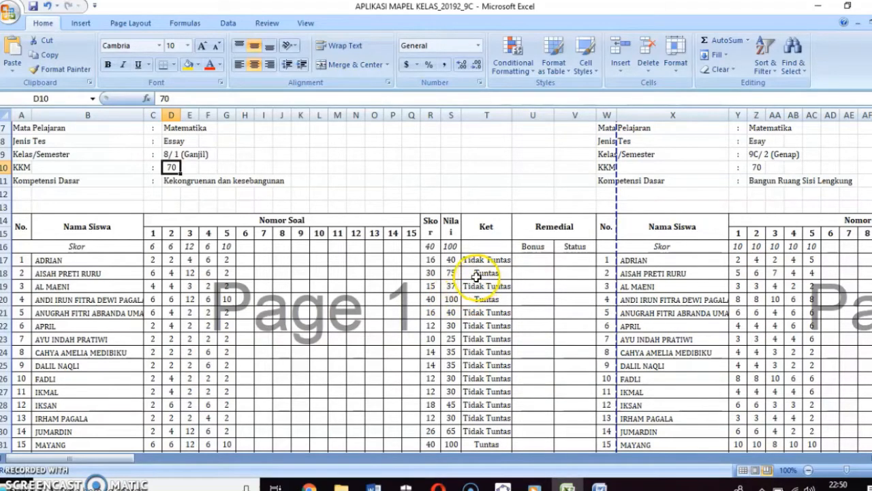
pyautogui.click(451, 286)
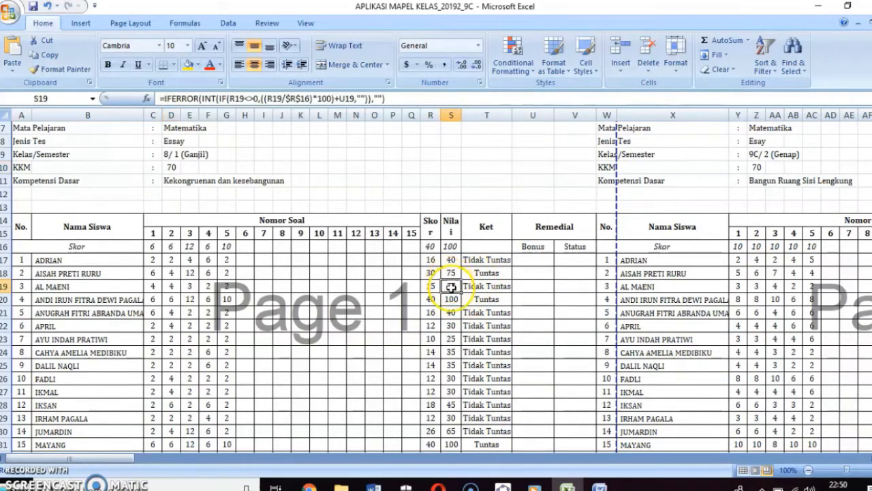
pyautogui.click(454, 273)
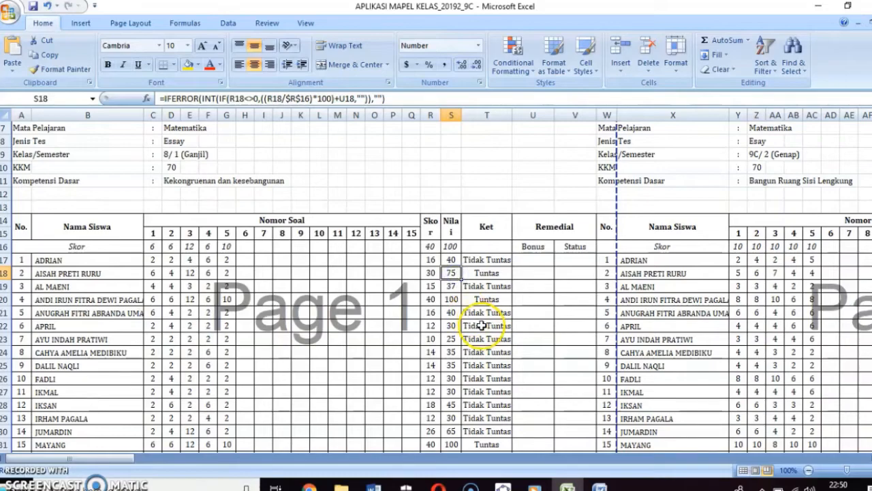
pyautogui.scroll(-3, 481, 331)
pyautogui.scroll(-3, 480, 330)
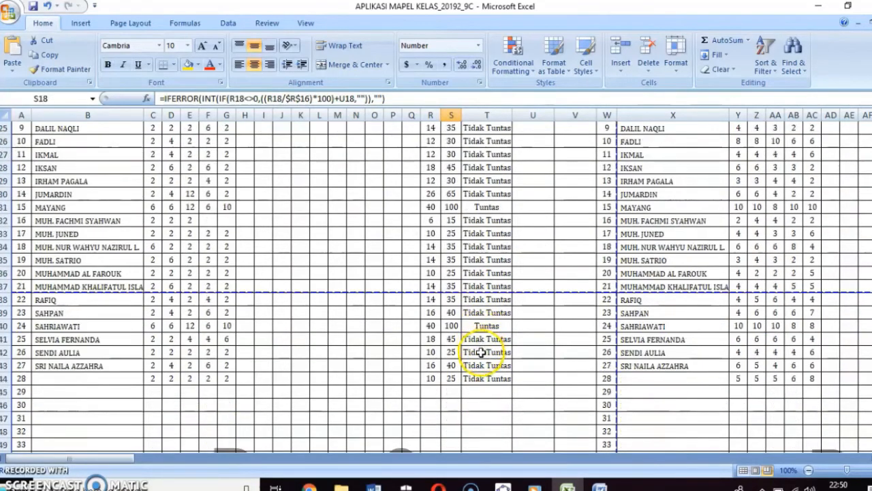
pyautogui.scroll(6, 480, 354)
pyautogui.scroll(2, 481, 351)
pyautogui.scroll(-2, 474, 334)
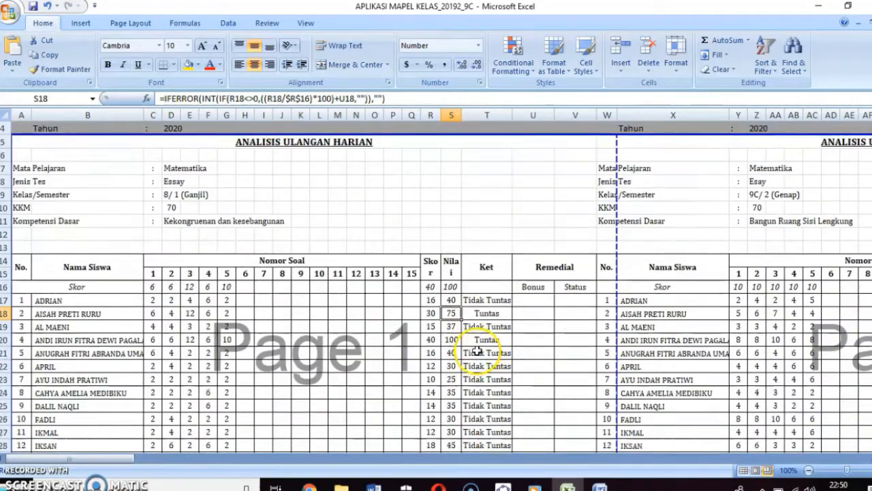
# Enter a Remedial Bonus of 33 for the third student in U19
pyautogui.click(453, 288)
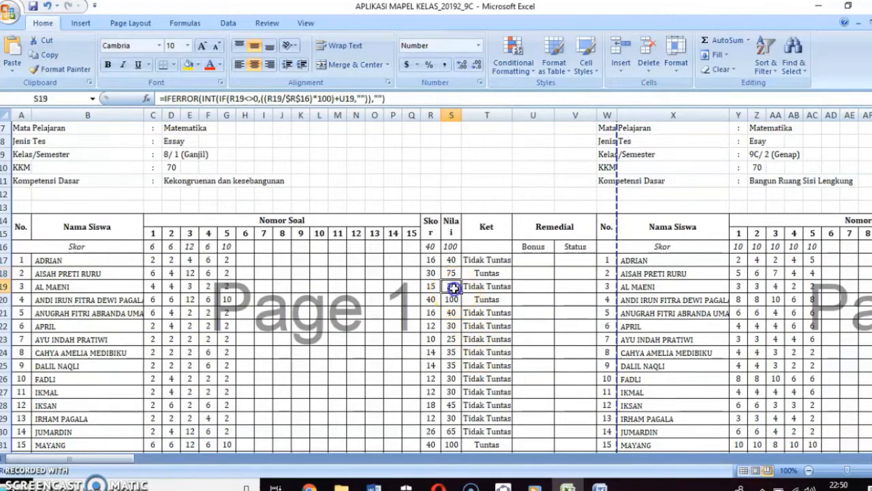
pyautogui.click(534, 289)
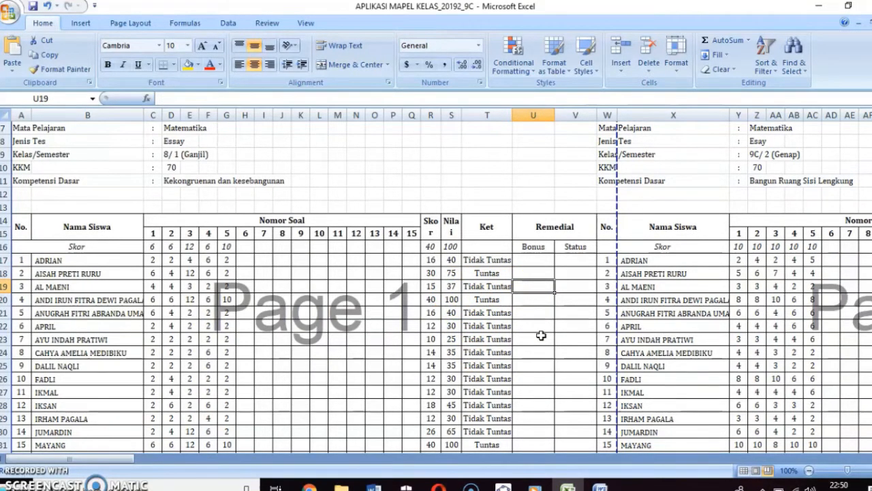
pyautogui.write('33')
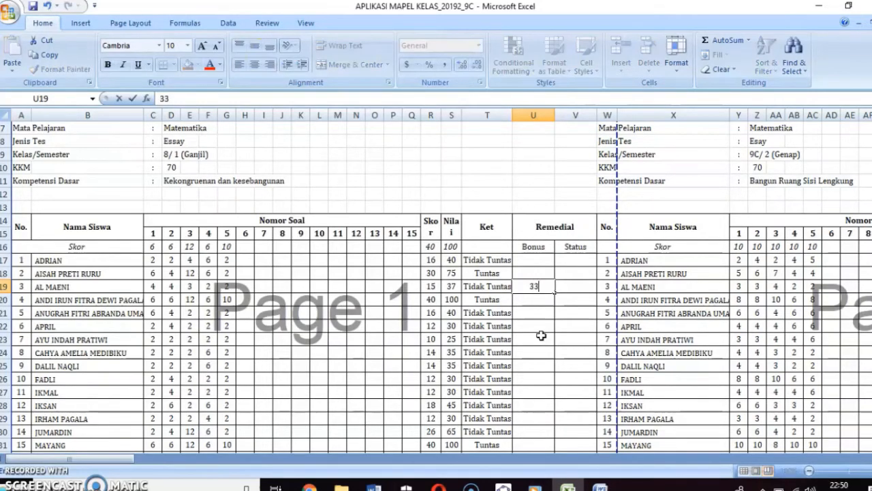
pyautogui.press('Return')
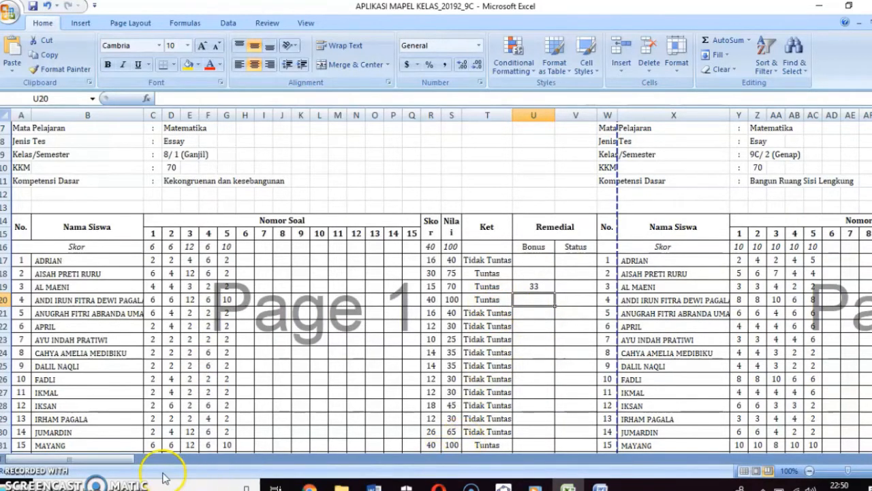
# View the UTS sheet with the first student's Bonus in P17 and the UAS sheet, going through the home page
pyautogui.moveTo(114, 464)
pyautogui.mouseDown()
pyautogui.moveTo(139, 452)
pyautogui.moveTo(109, 458)
pyautogui.mouseUp()
pyautogui.scroll(2, 303, 300)
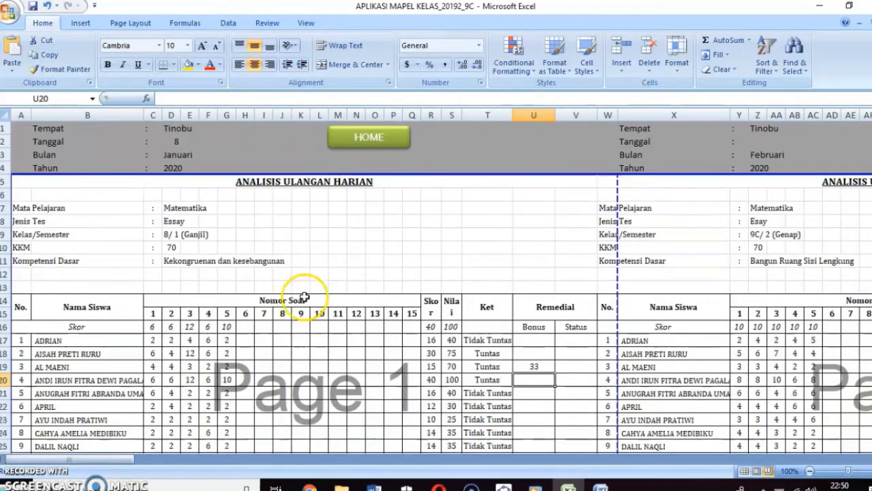
pyautogui.click(374, 138)
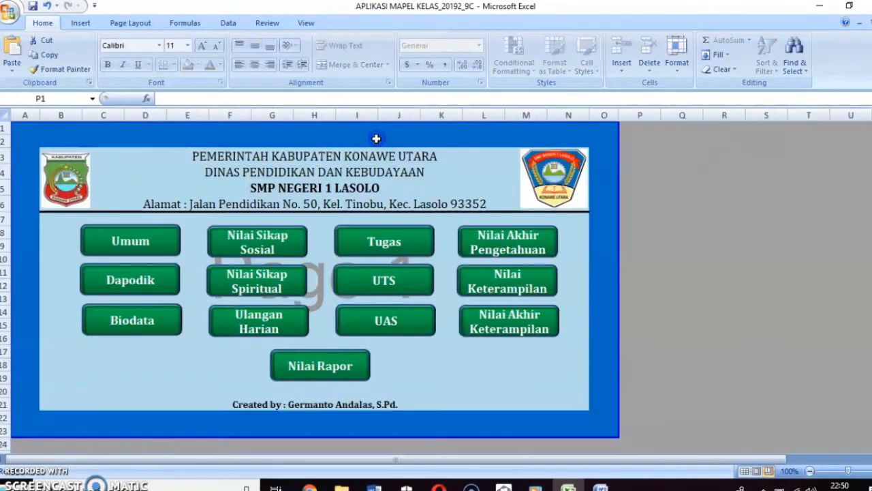
pyautogui.click(384, 285)
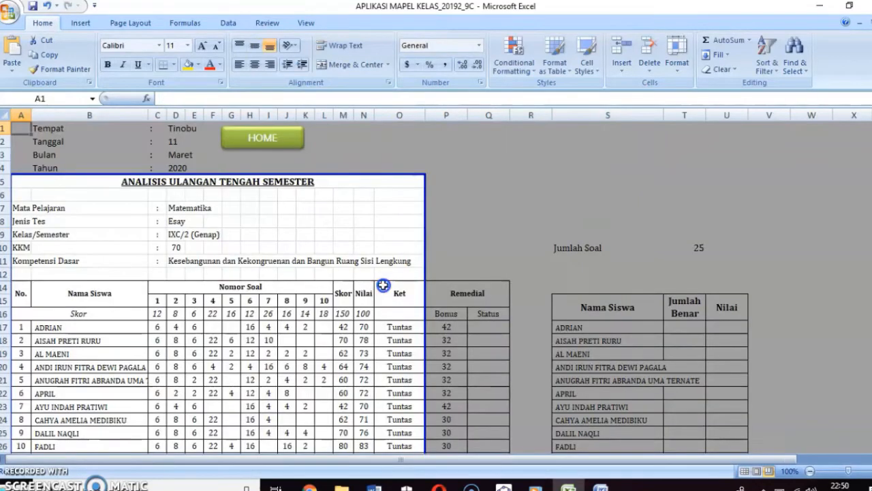
pyautogui.click(451, 328)
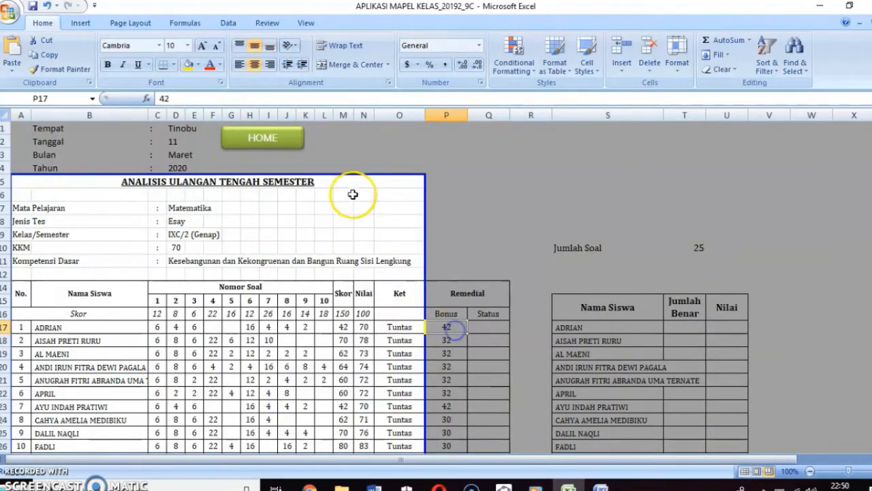
pyautogui.click(275, 145)
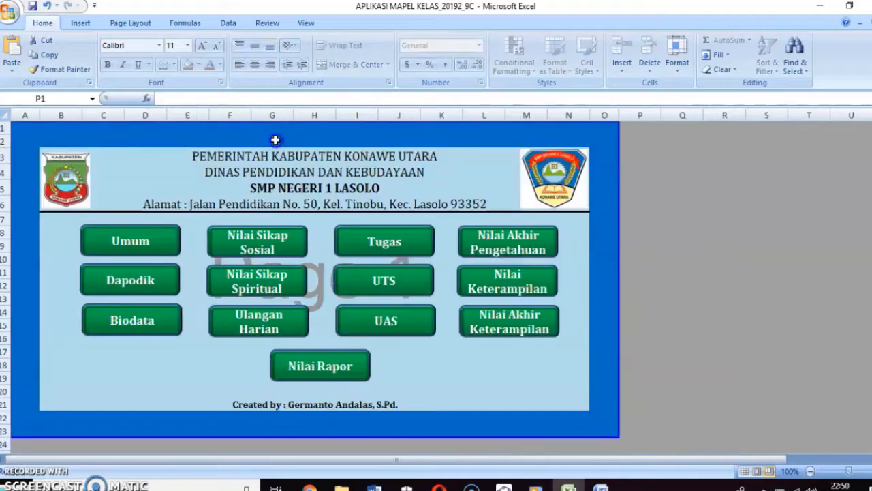
pyautogui.click(392, 316)
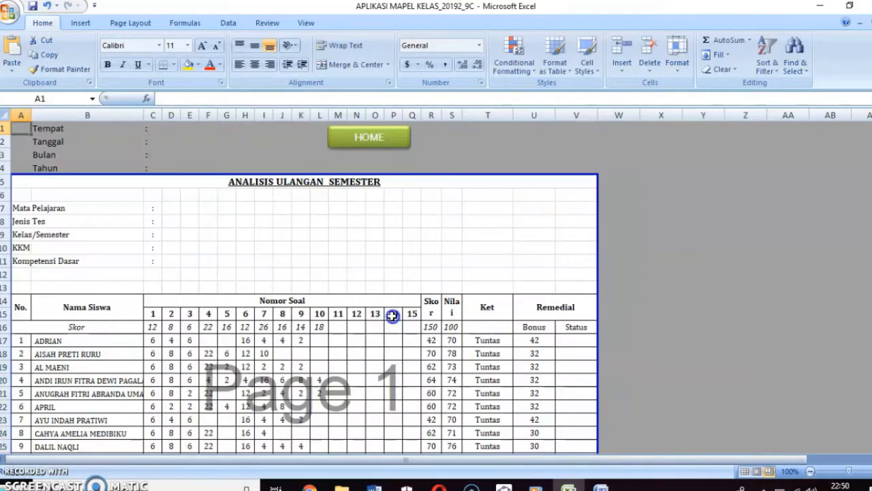
# Open the Nilai Sikap Sosial sheet from the home page and inspect the first two students' Jujur scores in D7 and D8
pyautogui.click(375, 138)
pyautogui.click(272, 243)
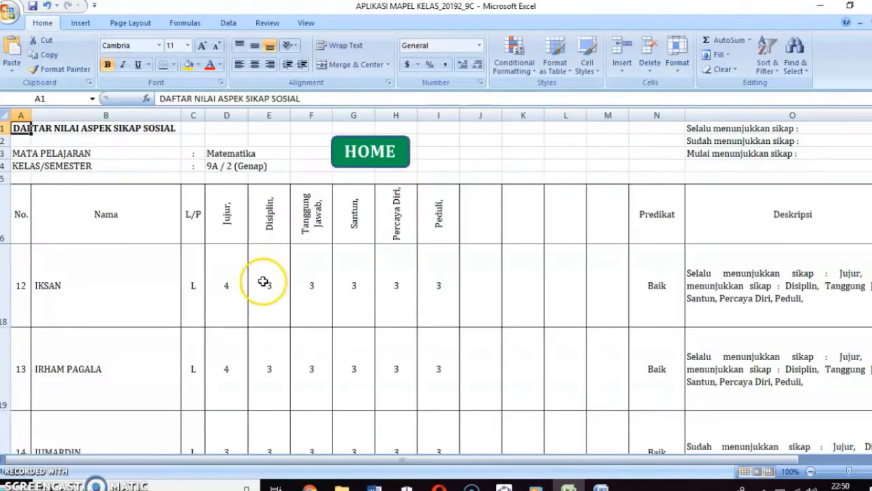
pyautogui.click(232, 286)
pyautogui.scroll(4, 232, 287)
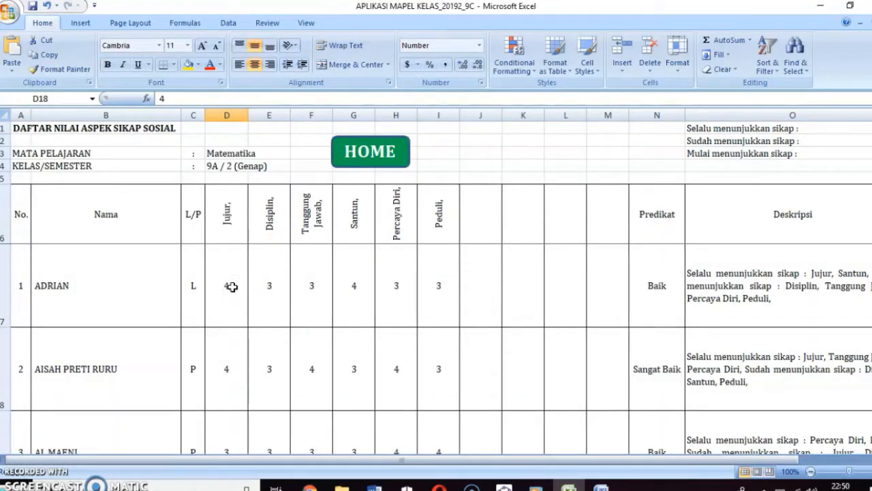
pyautogui.click(264, 290)
pyautogui.click(218, 298)
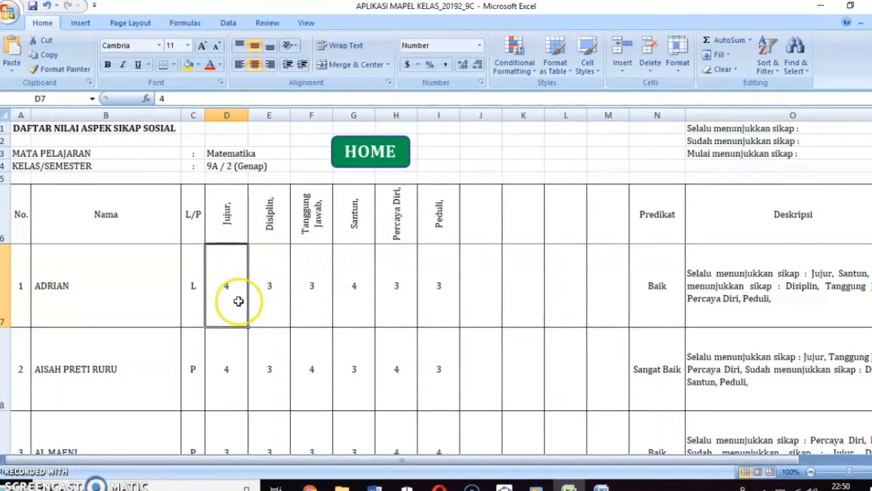
pyautogui.click(232, 361)
pyautogui.click(230, 303)
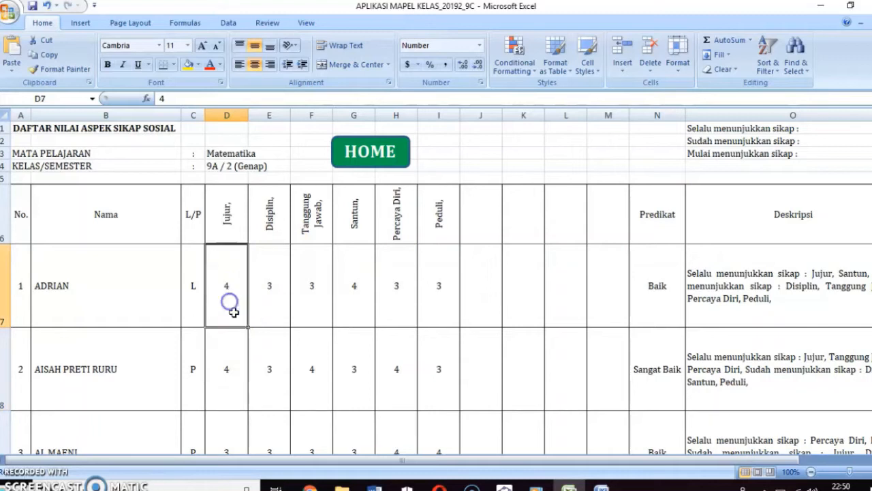
pyautogui.click(239, 369)
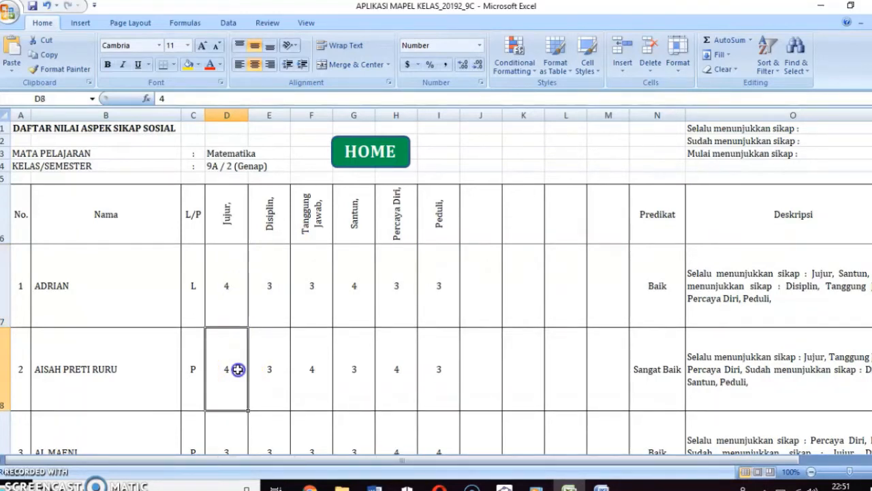
# Go through the first student's social attitude scores in row 7, from Jujur to Peduli
pyautogui.click(232, 293)
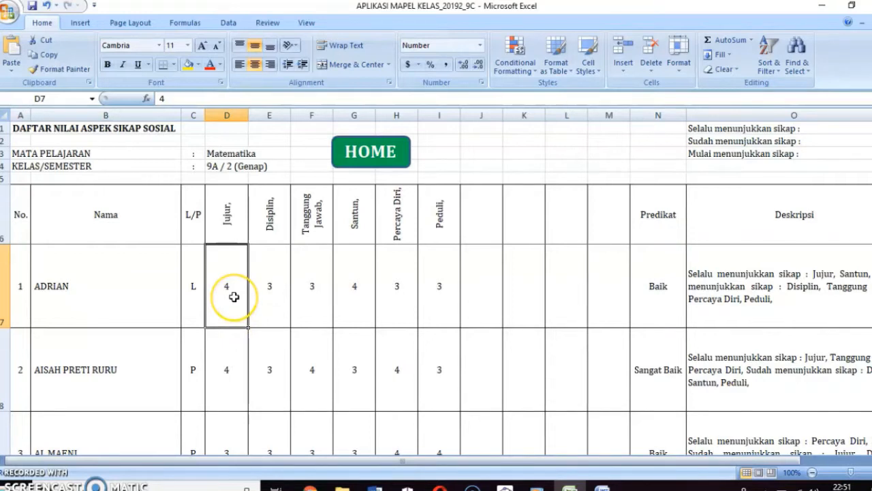
pyautogui.click(278, 285)
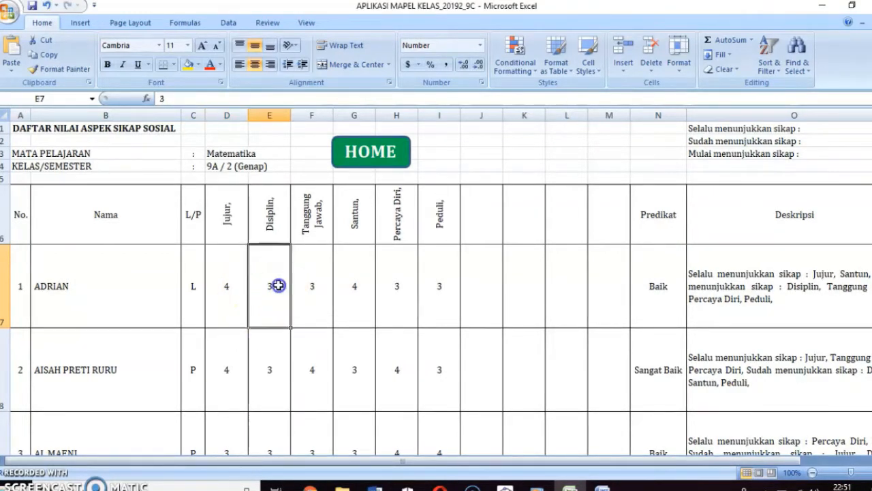
pyautogui.click(229, 286)
pyautogui.click(275, 288)
pyautogui.click(330, 287)
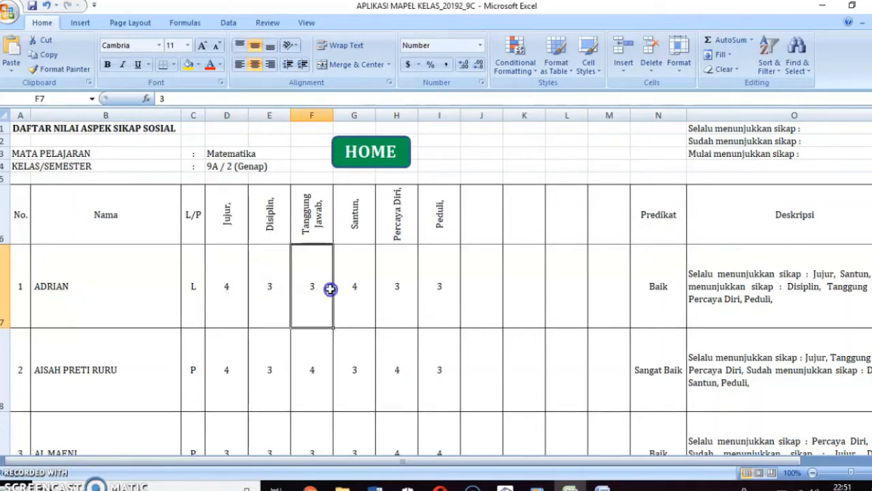
pyautogui.click(379, 286)
pyautogui.click(444, 287)
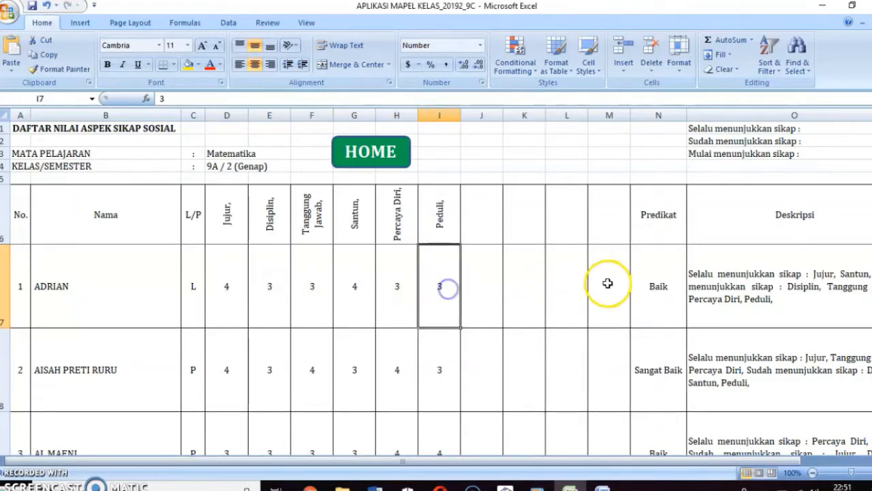
# Inspect the first student's Predikat formula in N7 and look over the Predikat and Deskripsi of further students
pyautogui.click(659, 294)
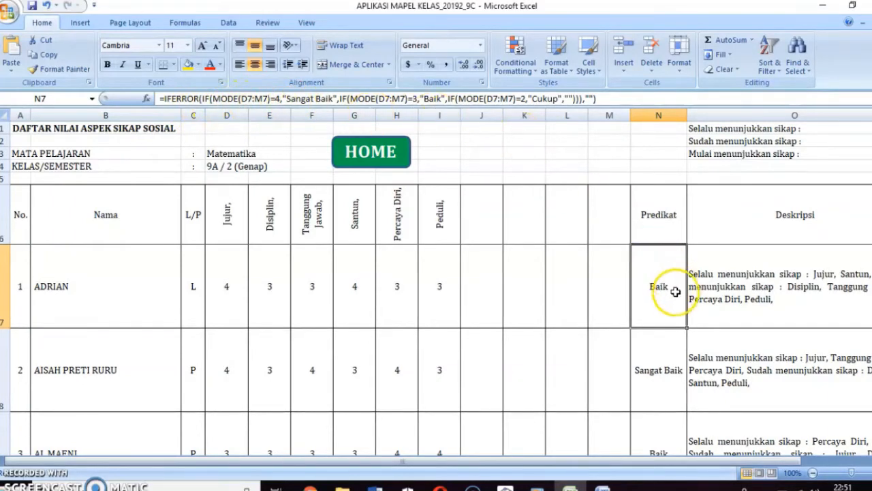
pyautogui.scroll(-1, 653, 310)
pyautogui.scroll(-1, 654, 310)
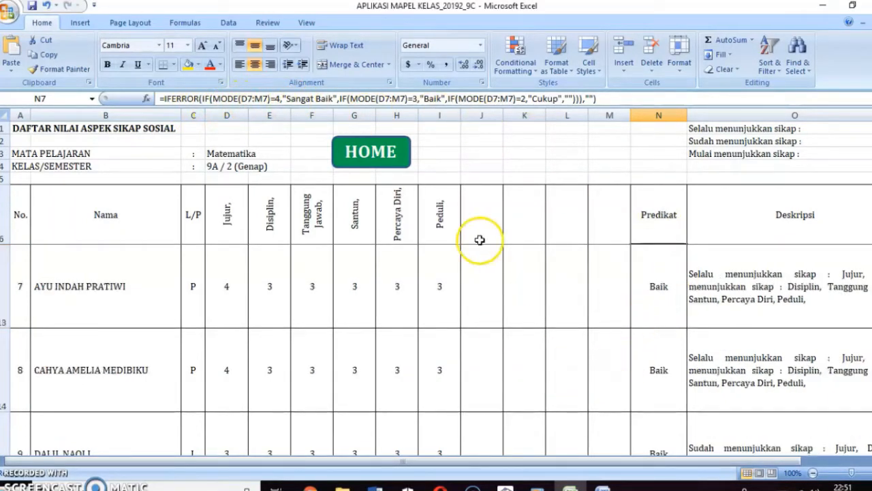
pyautogui.scroll(2, 436, 180)
# View the Nilai Sikap Spiritual sheet from the home page and return to the home page
pyautogui.click(389, 152)
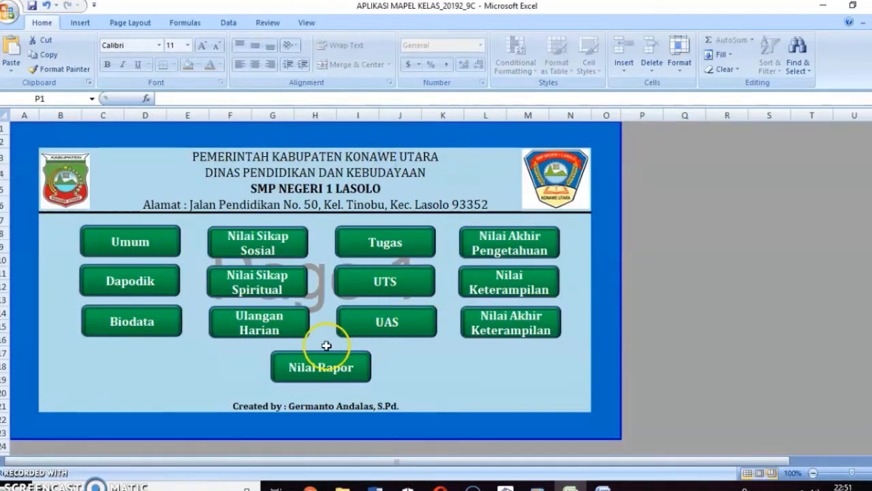
pyautogui.click(266, 288)
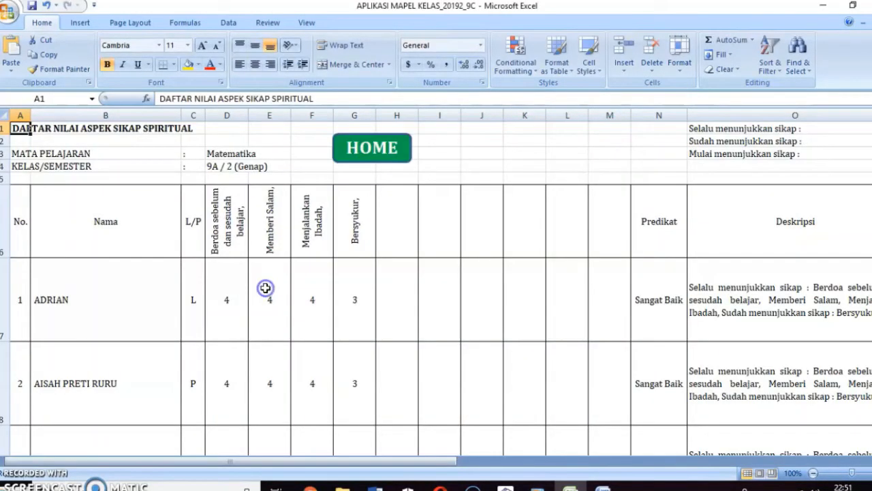
pyautogui.click(380, 152)
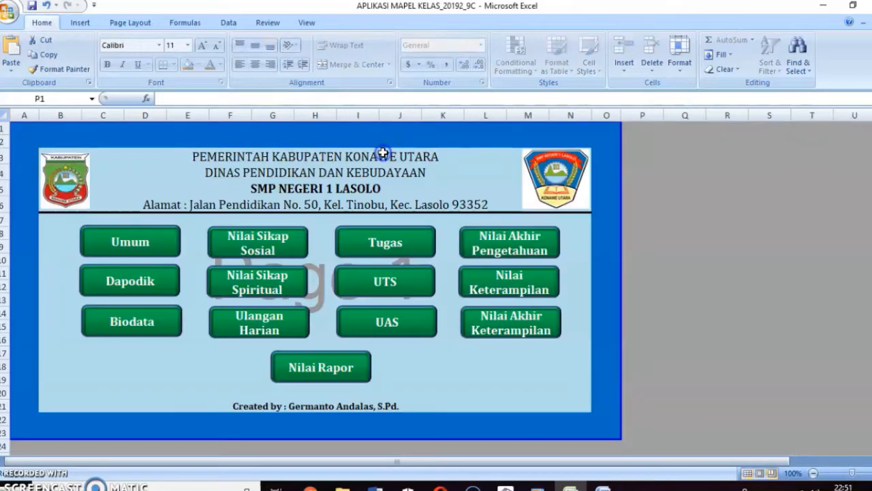
# Open the Nilai Akhir Pengetahuan sheet and inspect the Interval table's grade limits, including the D range in H5 and J5
pyautogui.click(516, 252)
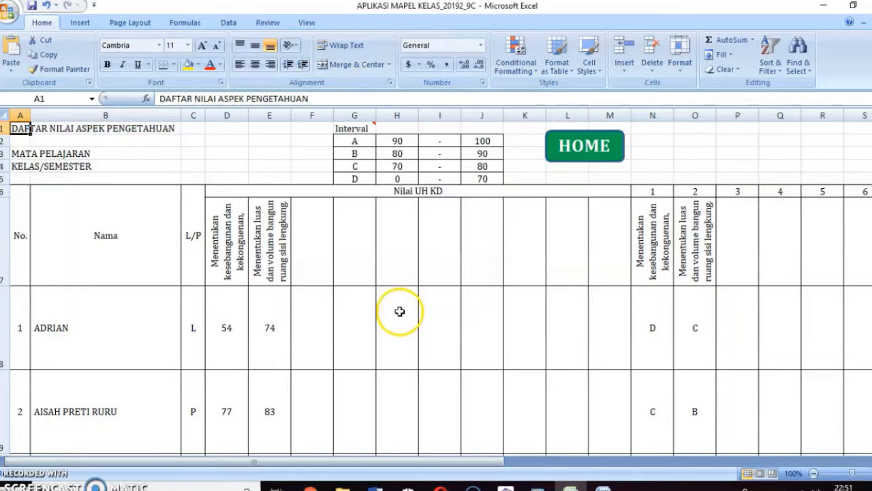
pyautogui.click(397, 154)
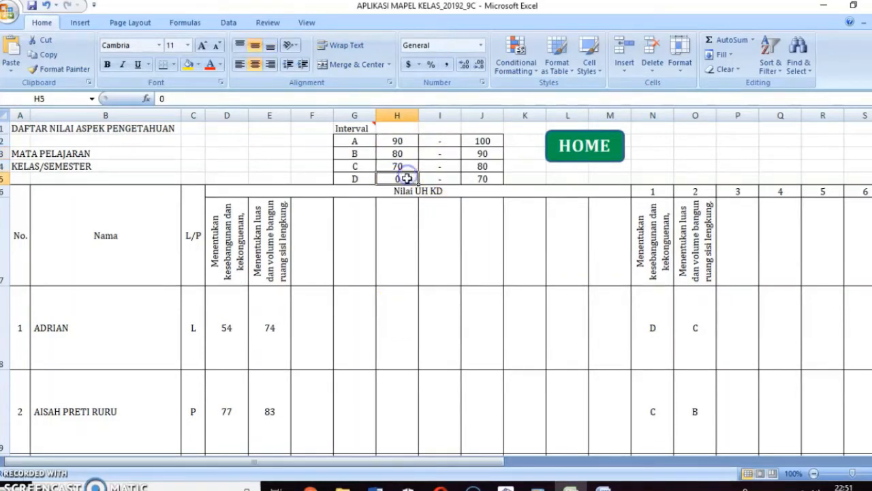
pyautogui.click(465, 179)
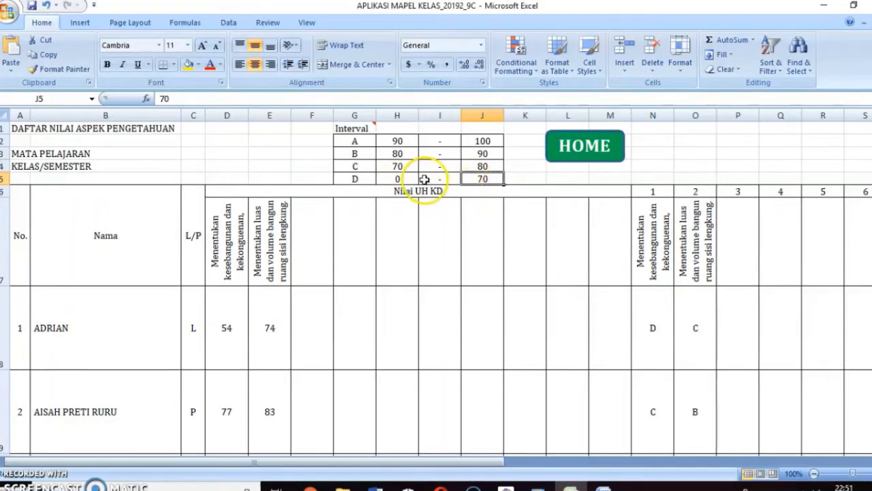
# Inspect the Interval table's lower and upper limits for grades C, D, B and A, ending on the A range in H2 and J2
pyautogui.click(485, 165)
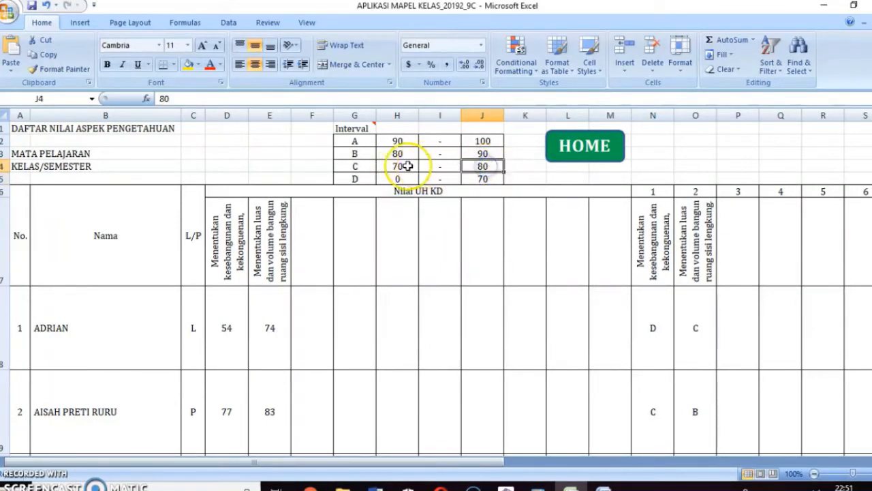
pyautogui.click(476, 178)
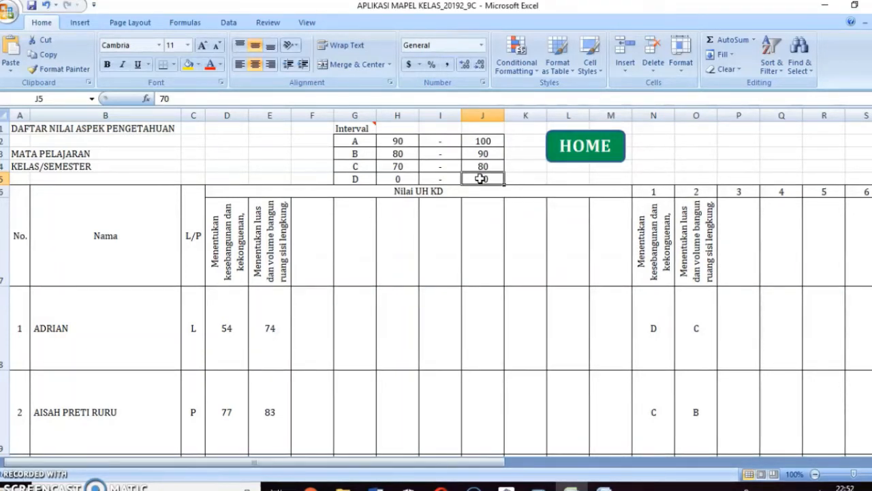
pyautogui.click(412, 170)
pyautogui.click(492, 165)
pyautogui.click(399, 154)
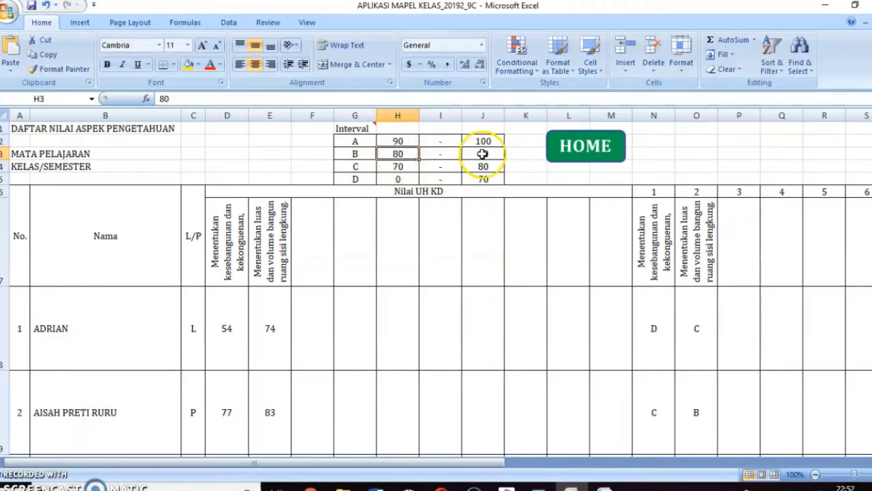
pyautogui.click(404, 146)
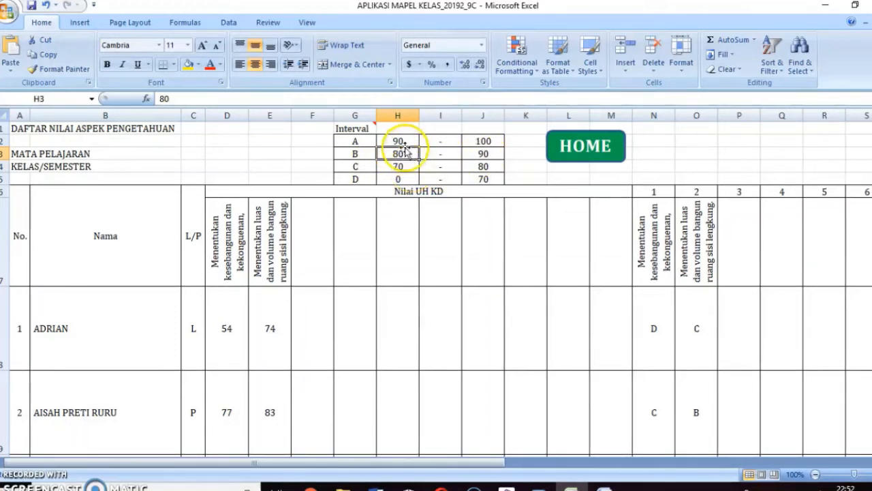
pyautogui.click(404, 143)
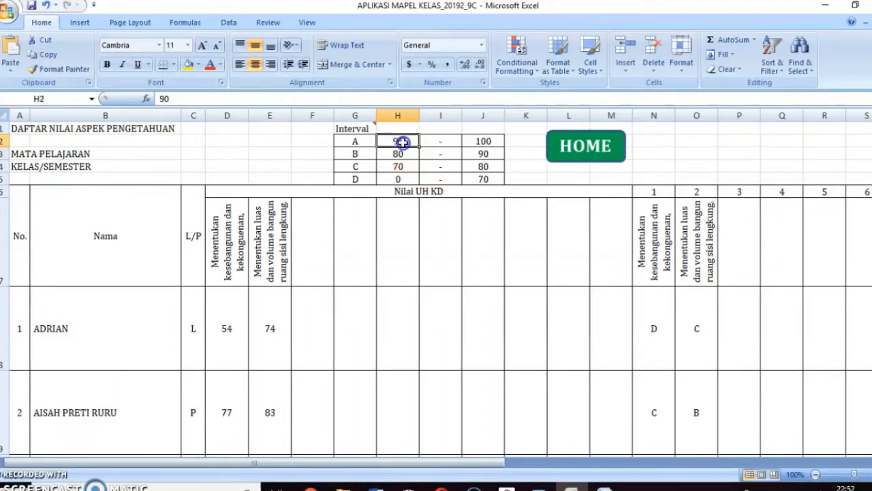
pyautogui.click(493, 143)
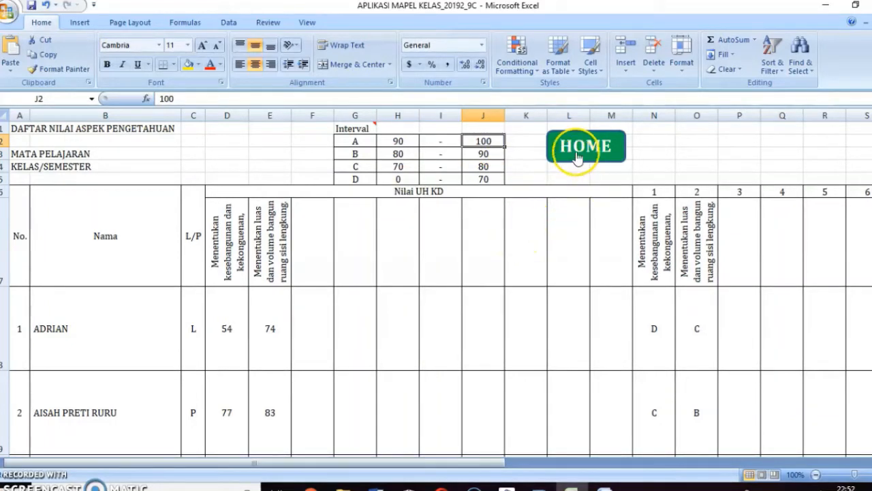
# Recheck the Interval limits in H4, J3, H2 and J2, look over the student rows below, and return to the home page
pyautogui.click(401, 167)
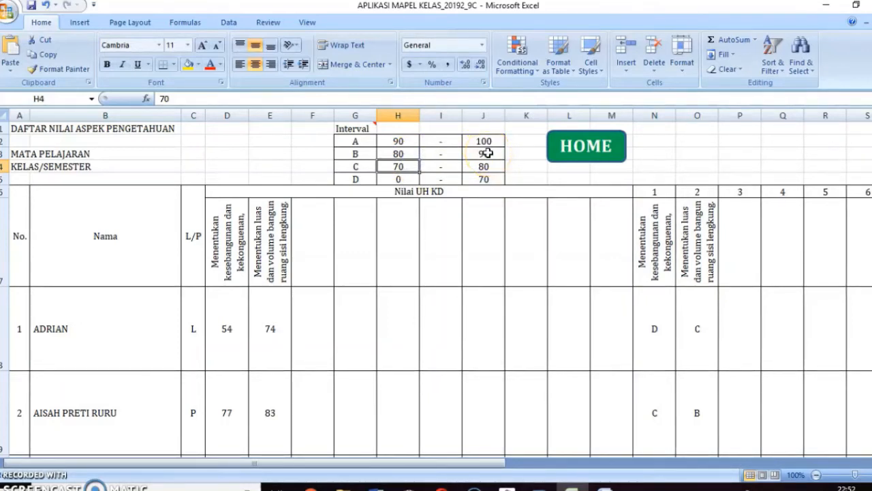
pyautogui.click(488, 153)
pyautogui.click(400, 143)
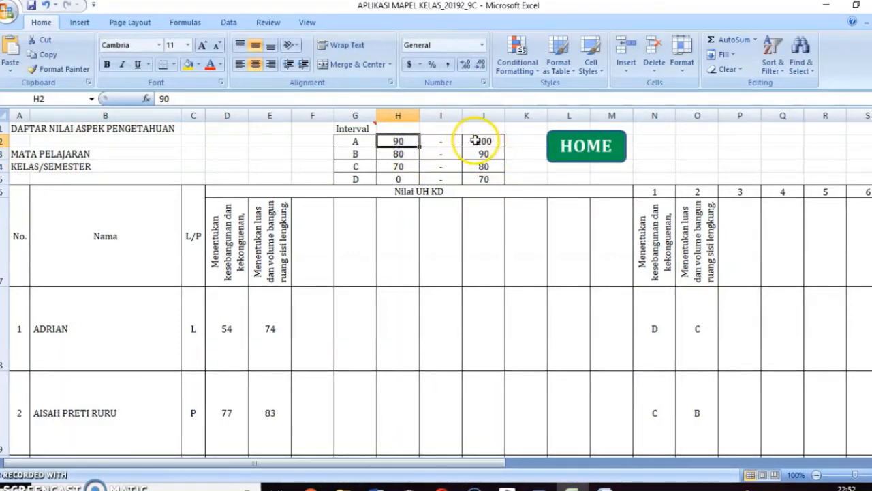
pyautogui.click(475, 140)
pyautogui.scroll(-2, 485, 289)
pyautogui.scroll(-5, 485, 289)
pyautogui.scroll(7, 486, 288)
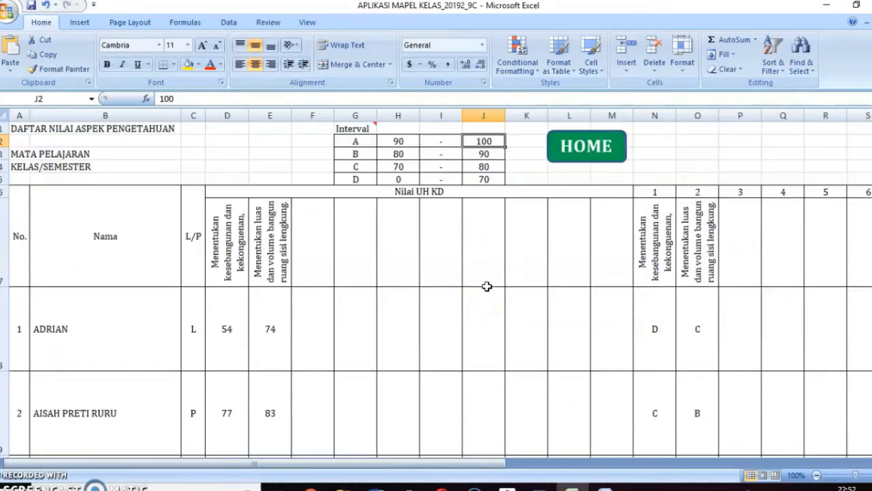
pyautogui.click(564, 152)
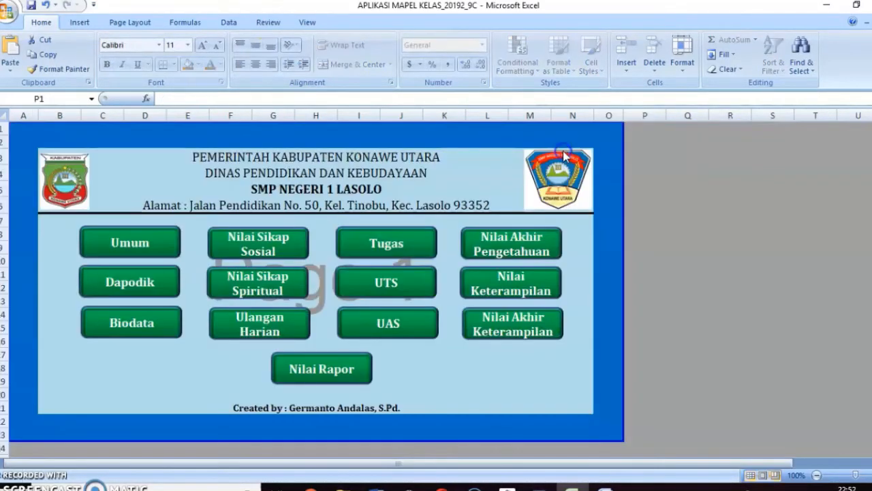
# Look briefly at the Nilai Keterampilan and Nilai Akhir Pengetahuan sheets from the home page and return to the home page
pyautogui.click(505, 285)
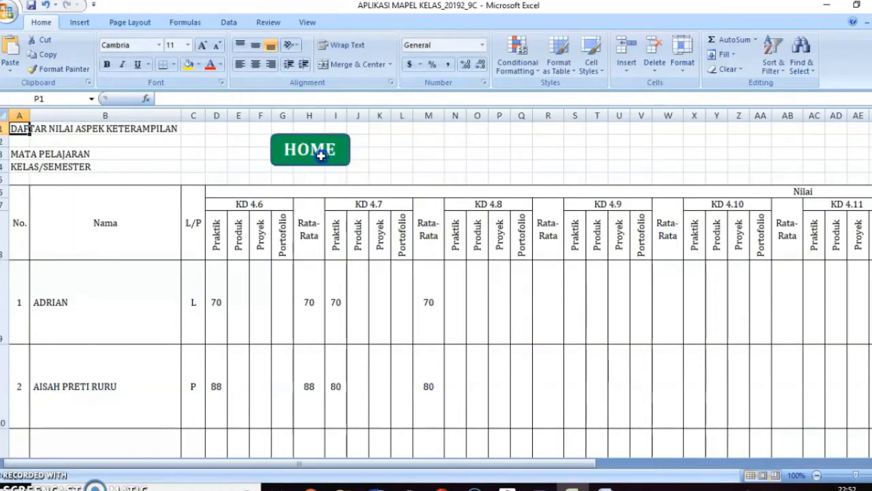
pyautogui.click(320, 155)
pyautogui.click(492, 188)
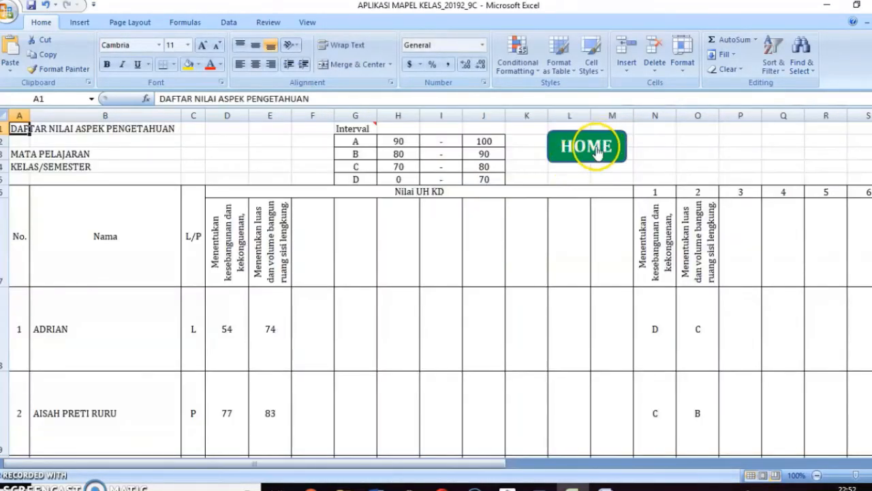
pyautogui.click(596, 152)
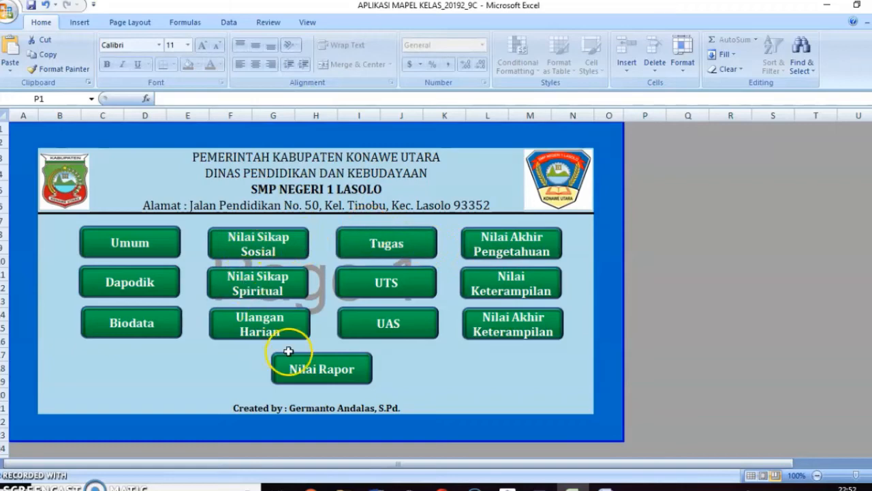
# Open the Nilai Keterampilan sheet, inspect the first student's KD 4.6 Praktik score in D9, and return to the home page
pyautogui.click(513, 282)
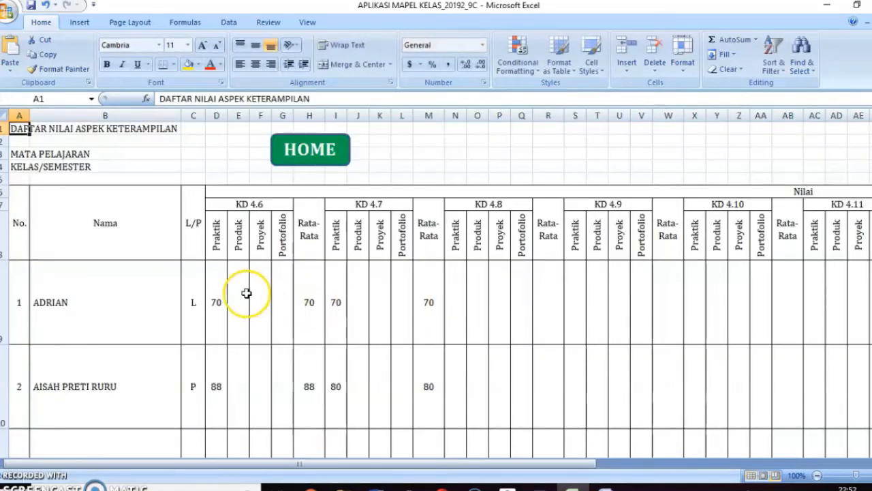
pyautogui.click(215, 298)
pyautogui.scroll(-1, 216, 298)
pyautogui.scroll(1, 215, 298)
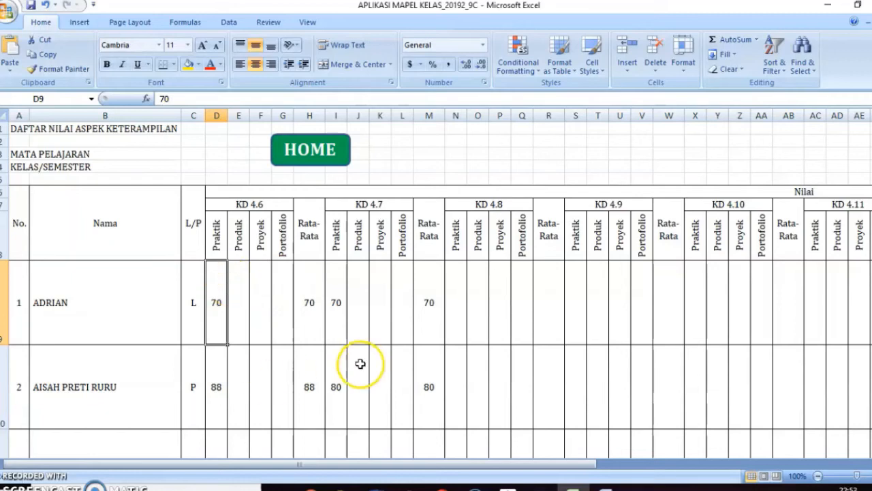
pyautogui.click(310, 149)
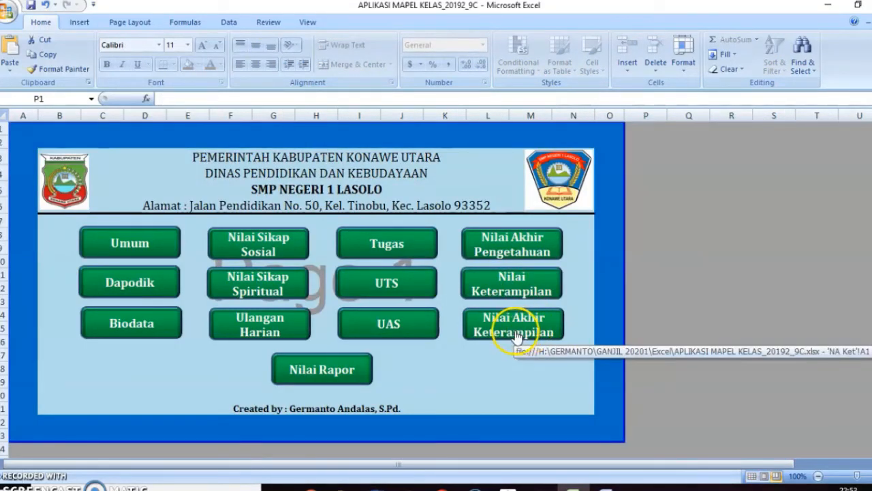
# View the Nilai Akhir Keterampilan sheet with its Interval table and KD grades, and return to the home page
pyautogui.click(519, 334)
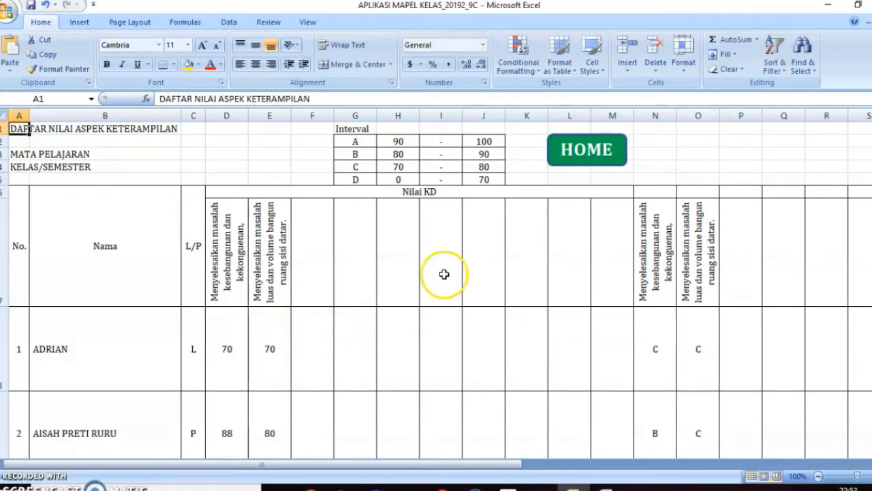
pyautogui.click(583, 153)
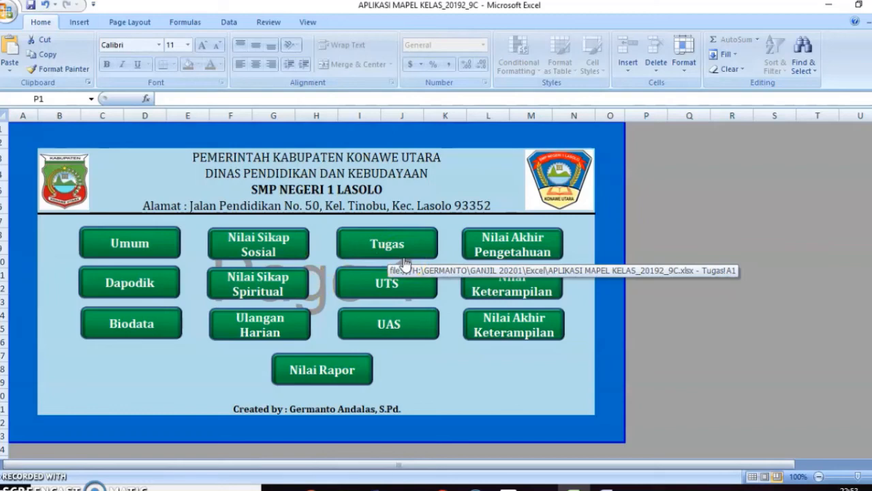
pyautogui.click(431, 329)
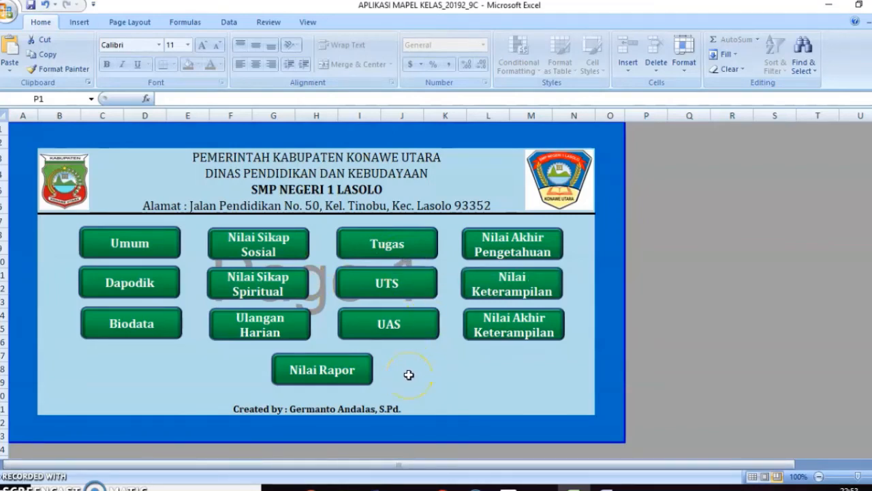